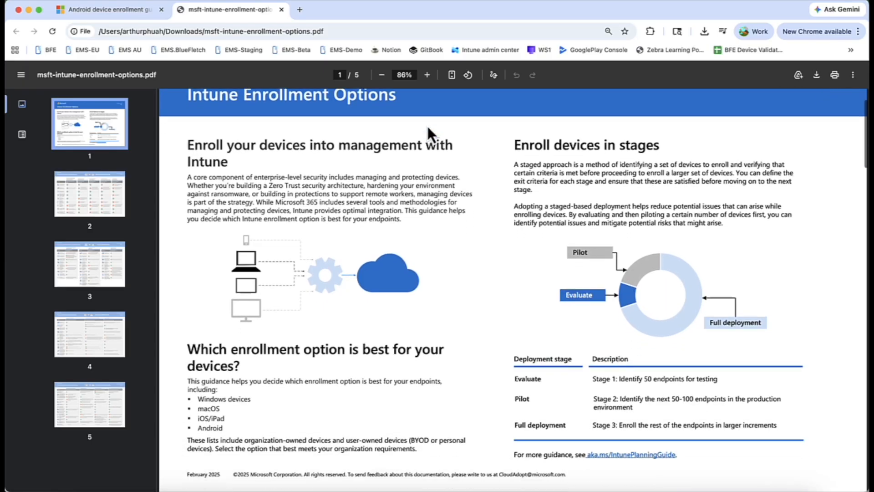
Step: On page 2's comparison table, highlight the BYOD, fully managed and corporate-owned work profile headings
{"action": "scroll", "coordinate": [427, 124], "scroll_direction": "down", "scroll_amount": 3}
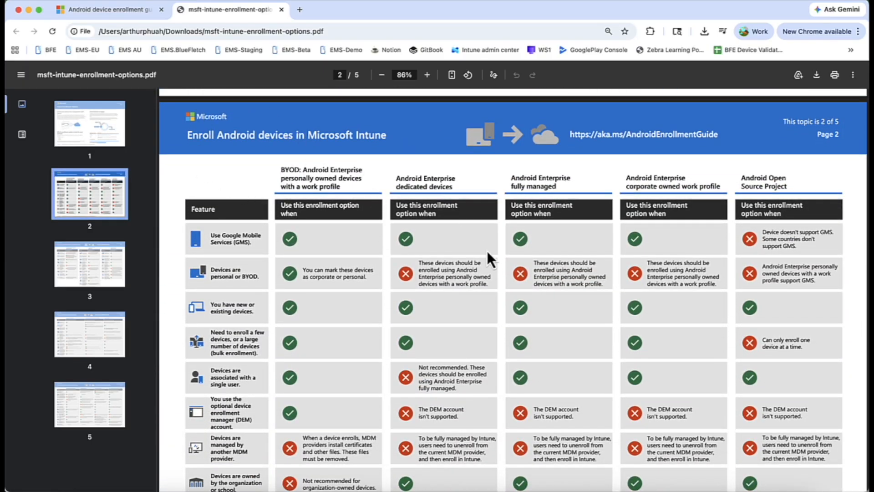
{"action": "scroll", "coordinate": [487, 251], "scroll_direction": "down", "scroll_amount": 7}
{"action": "scroll", "coordinate": [319, 387], "scroll_direction": "up", "scroll_amount": 6}
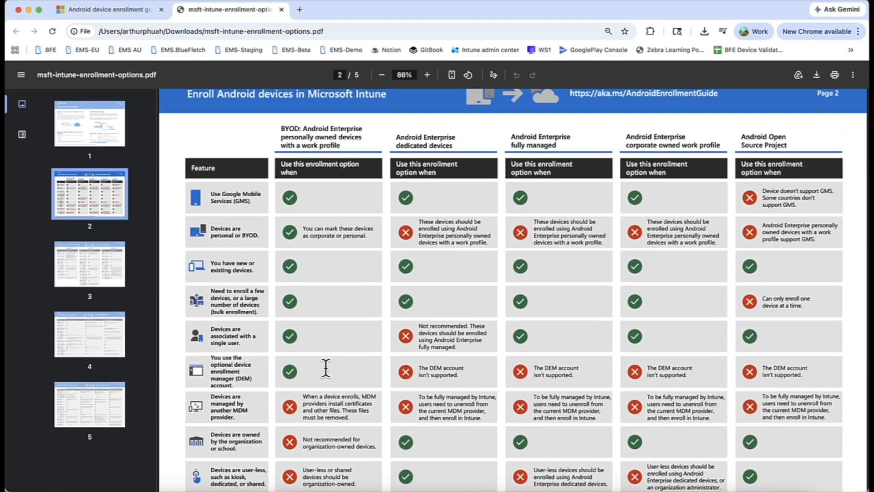
{"action": "scroll", "coordinate": [326, 368], "scroll_direction": "down", "scroll_amount": 1}
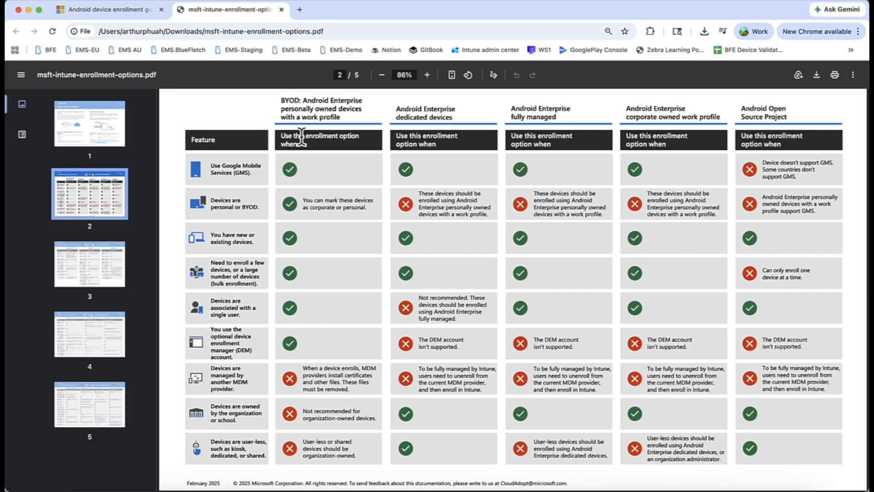
{"action": "double_click", "coordinate": [290, 101]}
{"action": "left_click", "coordinate": [331, 108]}
{"action": "left_click_drag", "start_coordinate": [508, 110], "coordinate": [564, 118]}
{"action": "left_click", "coordinate": [564, 118]}
{"action": "left_click_drag", "start_coordinate": [626, 109], "coordinate": [721, 119]}
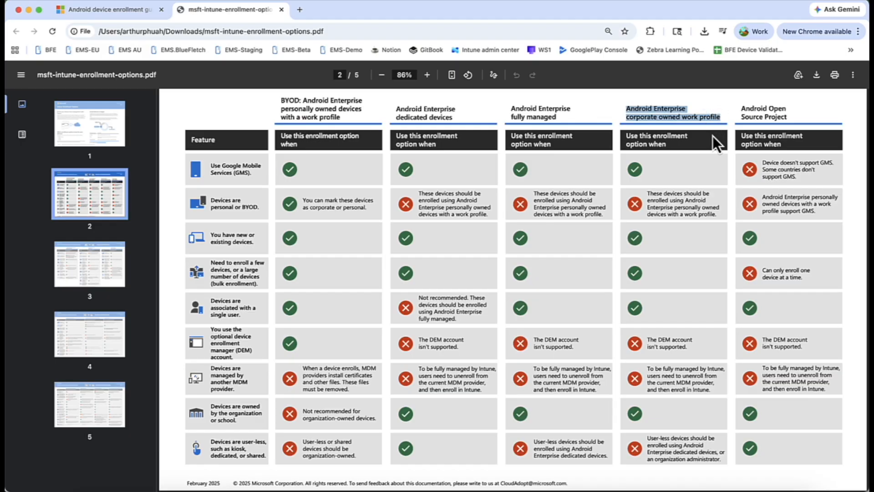
{"action": "left_click", "coordinate": [712, 136]}
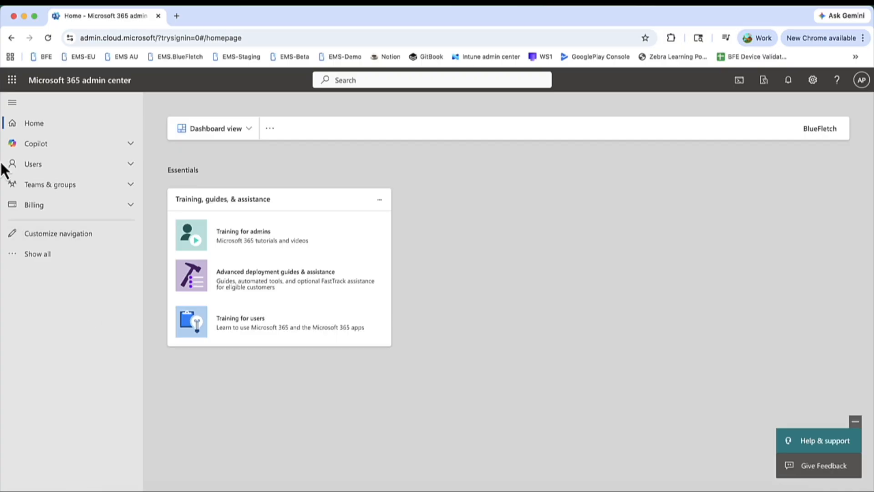
Step: Expand Show all and launch Microsoft Intune from the Admin centers list
{"action": "left_click", "coordinate": [47, 257]}
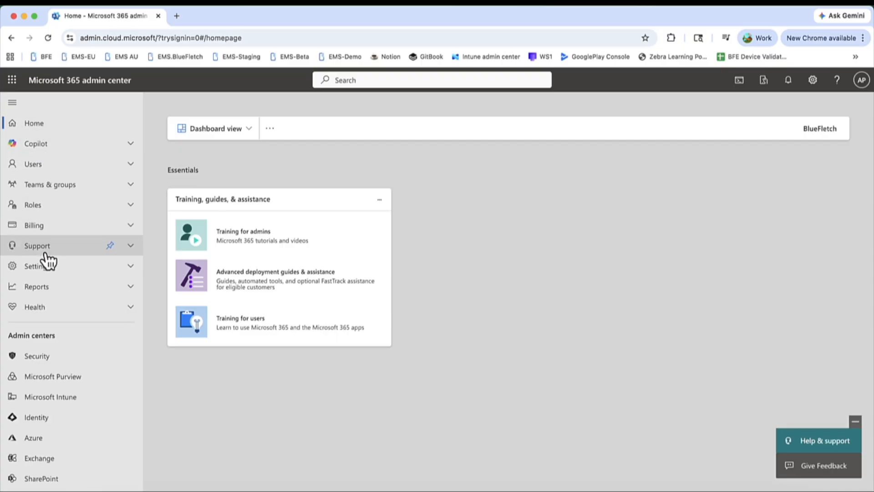
{"action": "left_click", "coordinate": [71, 403]}
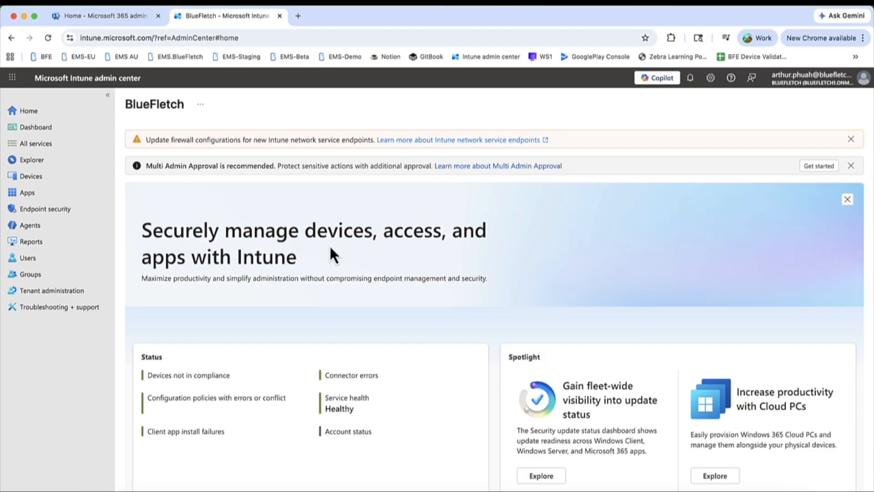
{"action": "left_click", "coordinate": [43, 184]}
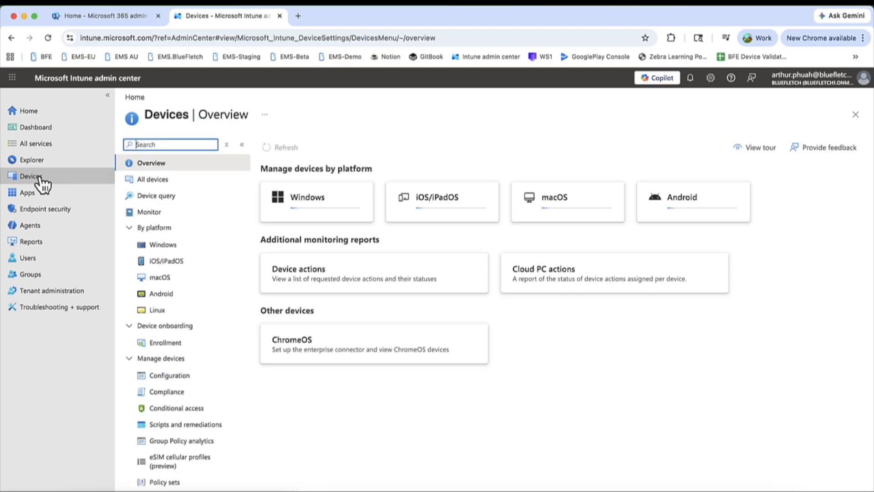
{"action": "left_click", "coordinate": [174, 297]}
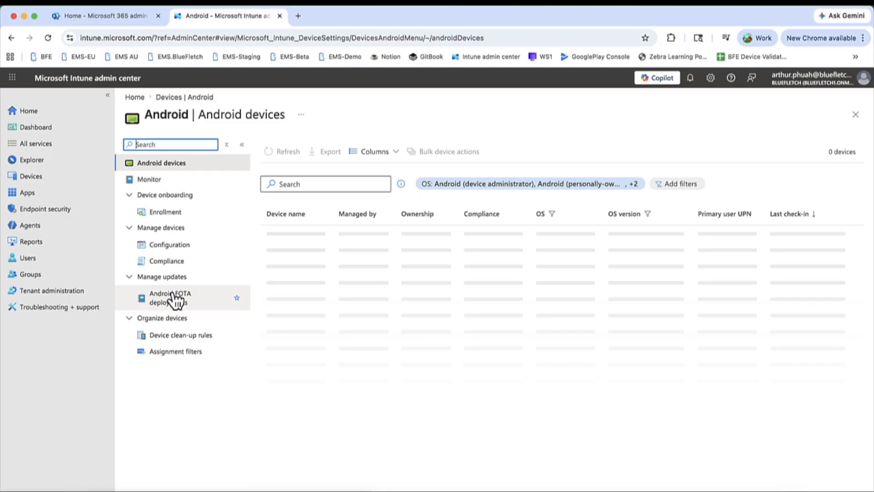
{"action": "left_click", "coordinate": [175, 217]}
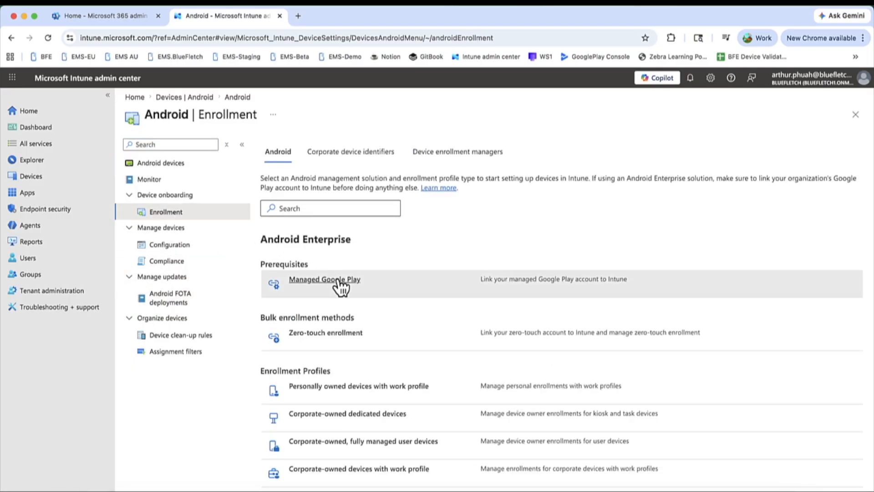
{"action": "left_click", "coordinate": [338, 282]}
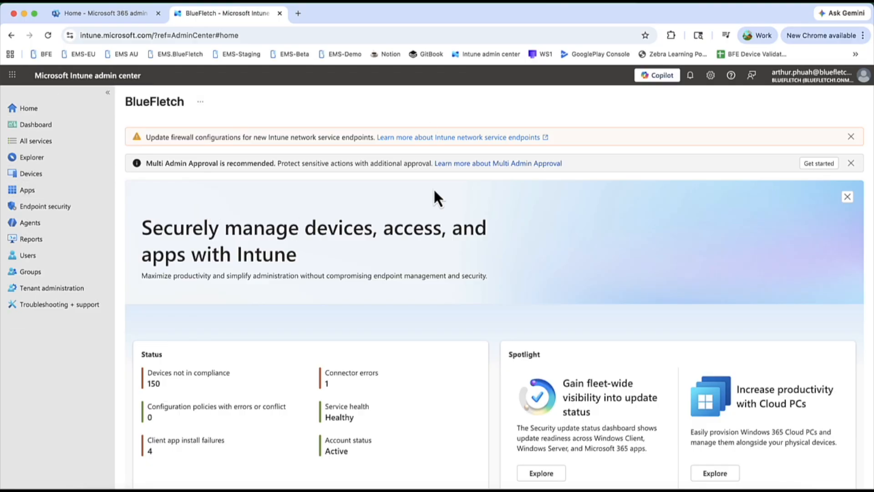
Step: Under Apps > Android, create a new app of type Managed Google Play app
{"action": "left_click", "coordinate": [37, 191]}
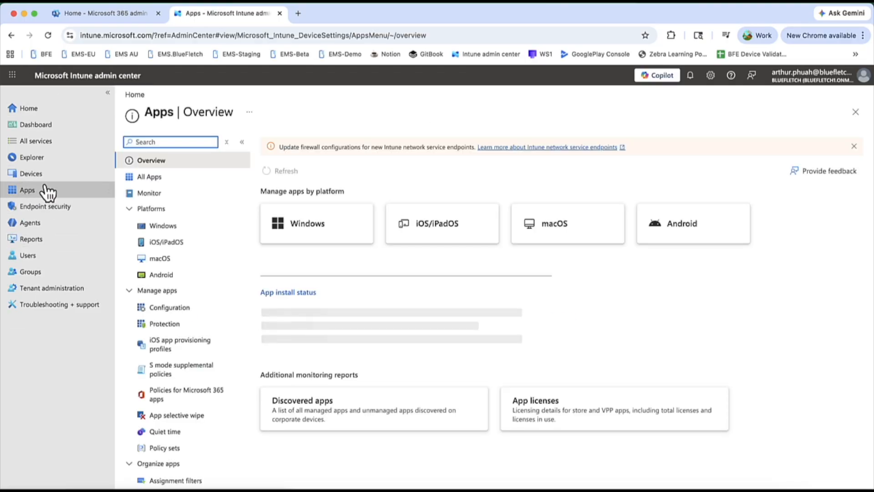
{"action": "left_click", "coordinate": [162, 275]}
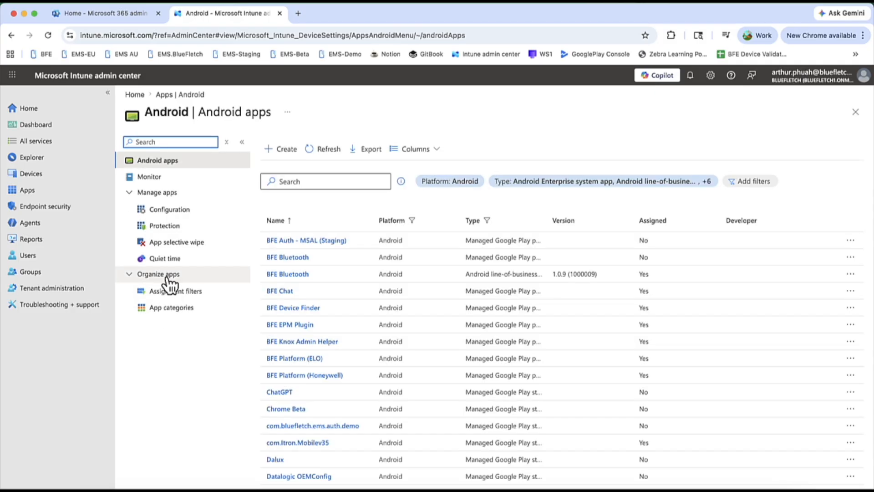
{"action": "scroll", "coordinate": [425, 376], "scroll_direction": "down", "scroll_amount": 5}
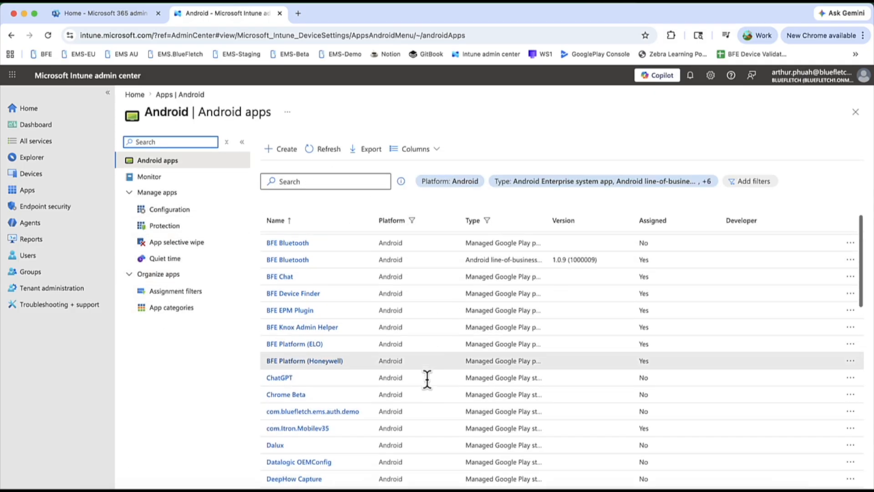
{"action": "scroll", "coordinate": [427, 379], "scroll_direction": "down", "scroll_amount": 10}
{"action": "scroll", "coordinate": [427, 379], "scroll_direction": "up", "scroll_amount": 15}
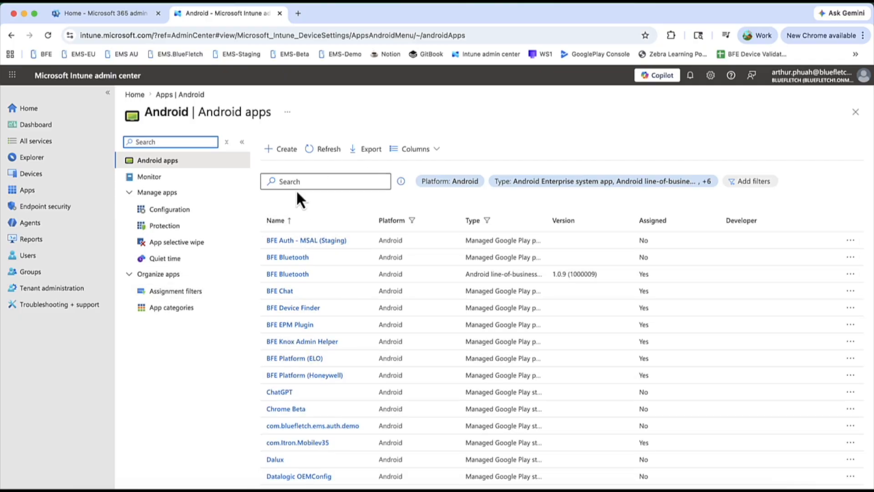
{"action": "left_click", "coordinate": [285, 151]}
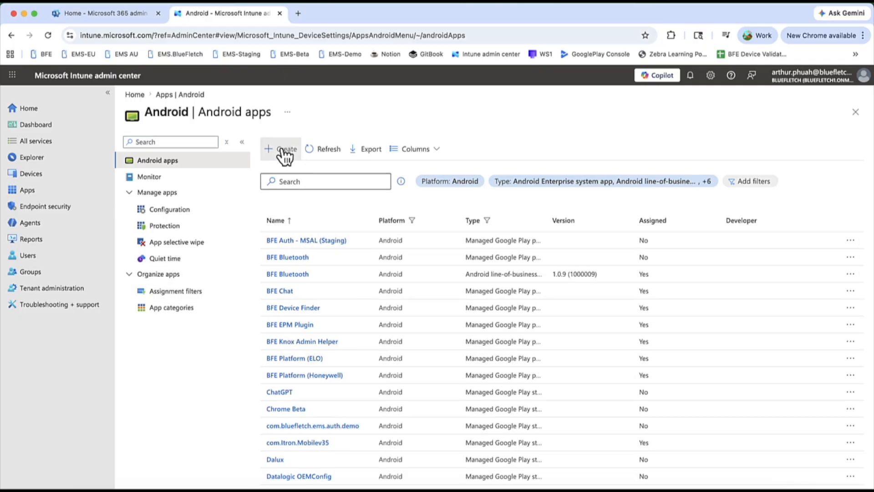
{"action": "left_click", "coordinate": [646, 149]}
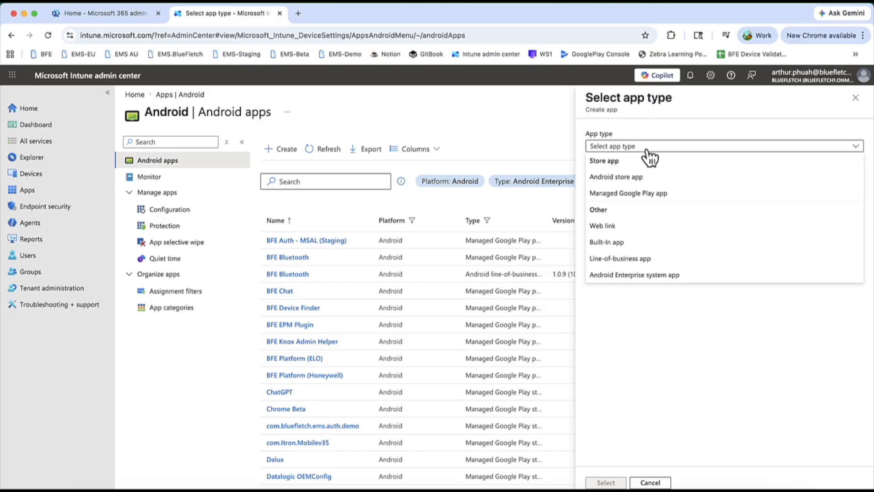
{"action": "left_click", "coordinate": [688, 202]}
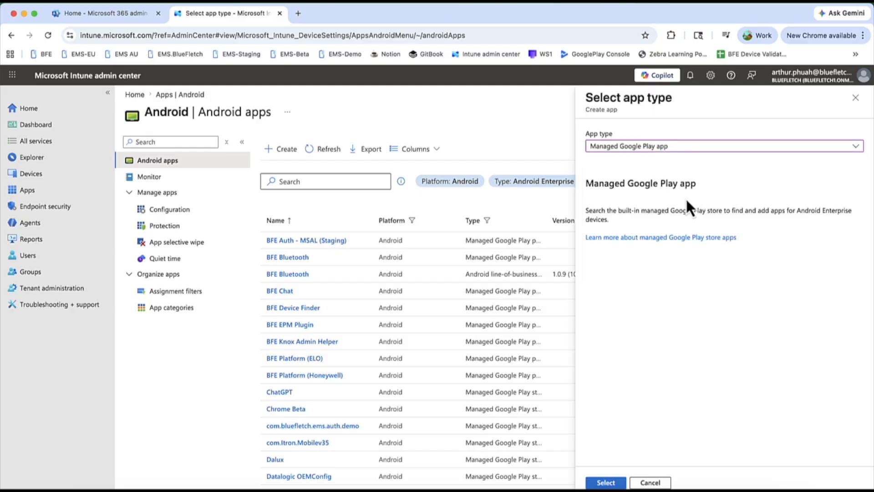
{"action": "left_click", "coordinate": [599, 482]}
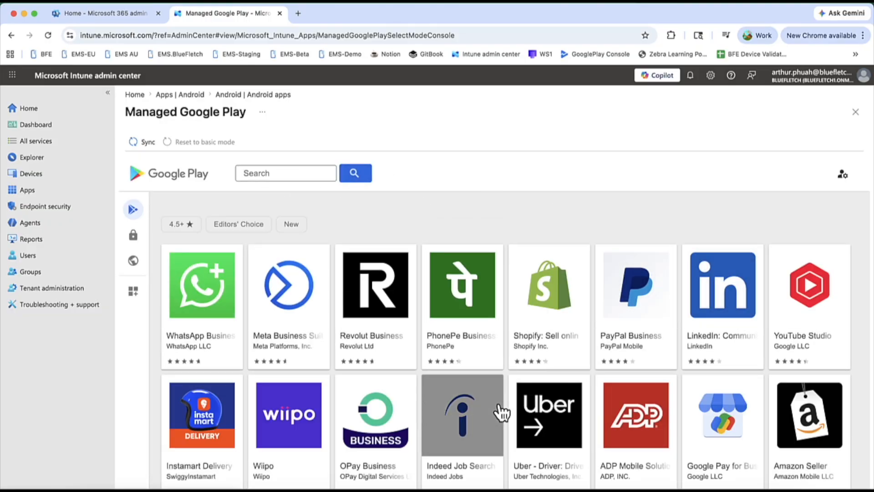
Step: Search Managed Google Play for 'microsoft' and view the Microsoft Teams and Outlook app pages
{"action": "scroll", "coordinate": [502, 412], "scroll_direction": "down", "scroll_amount": 4}
{"action": "scroll", "coordinate": [498, 410], "scroll_direction": "up", "scroll_amount": 5}
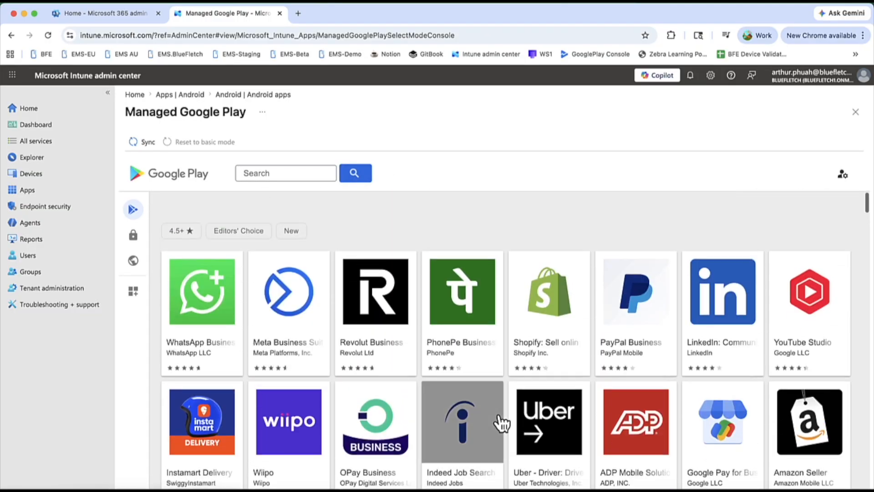
{"action": "left_click", "coordinate": [307, 174]}
{"action": "type", "text": "mi"}
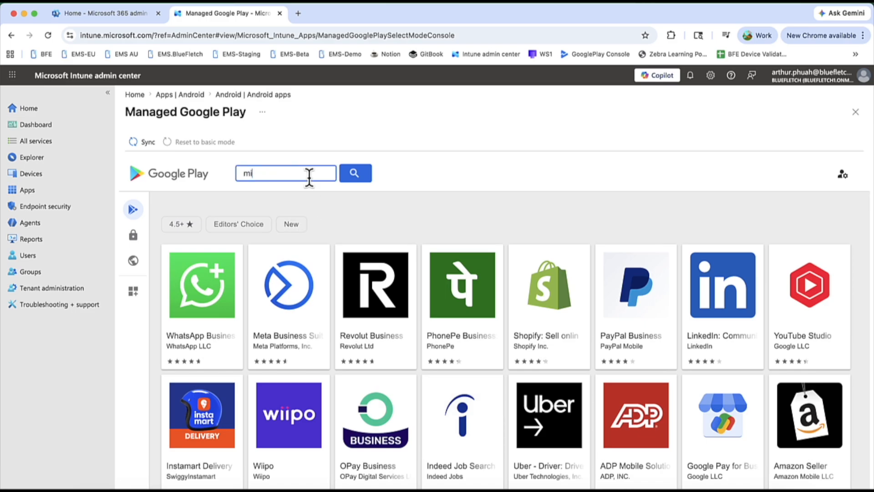
{"action": "type", "text": "crosoft"}
{"action": "key", "text": "Return"}
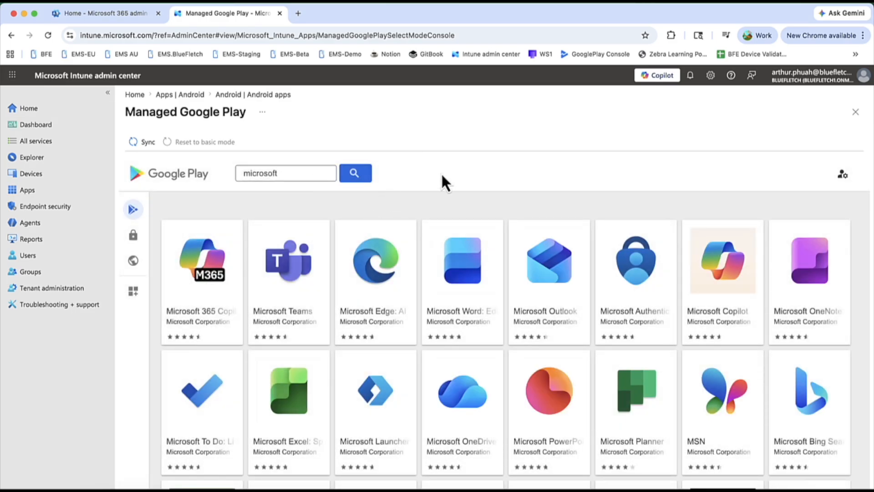
{"action": "left_click", "coordinate": [288, 268]}
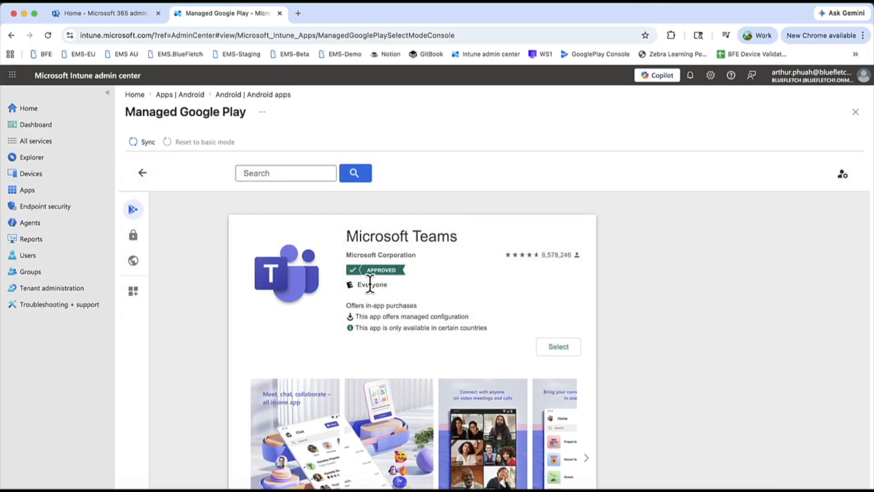
{"action": "left_click", "coordinate": [143, 173]}
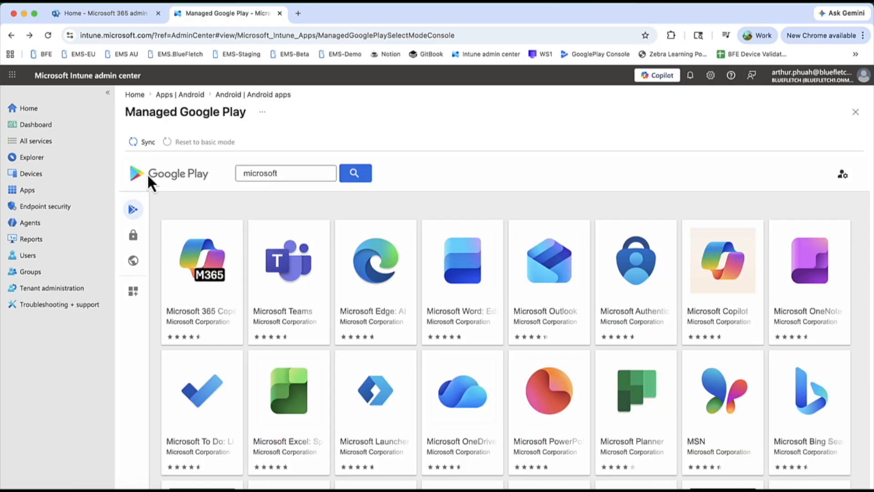
{"action": "left_click", "coordinate": [577, 273]}
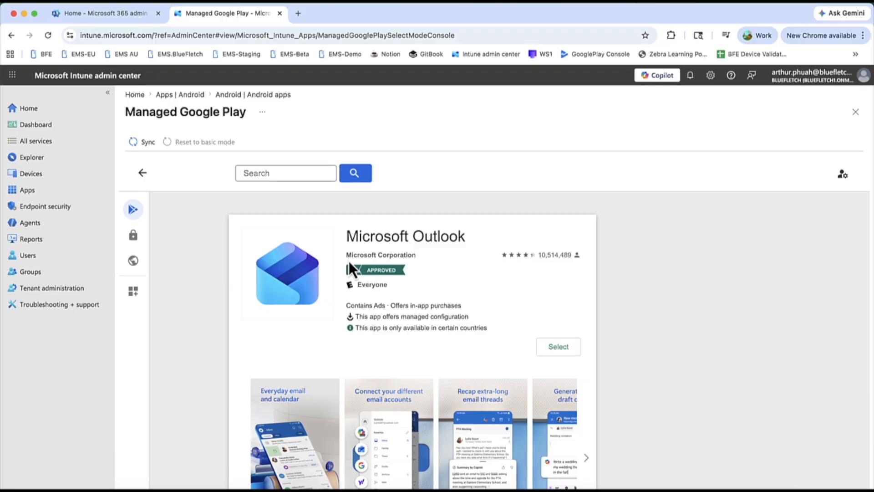
{"action": "left_click", "coordinate": [142, 173]}
Step: Replace the search with 'bluefletch', removing the stray quote mark, and run it
{"action": "scroll", "coordinate": [551, 387], "scroll_direction": "down", "scroll_amount": 5}
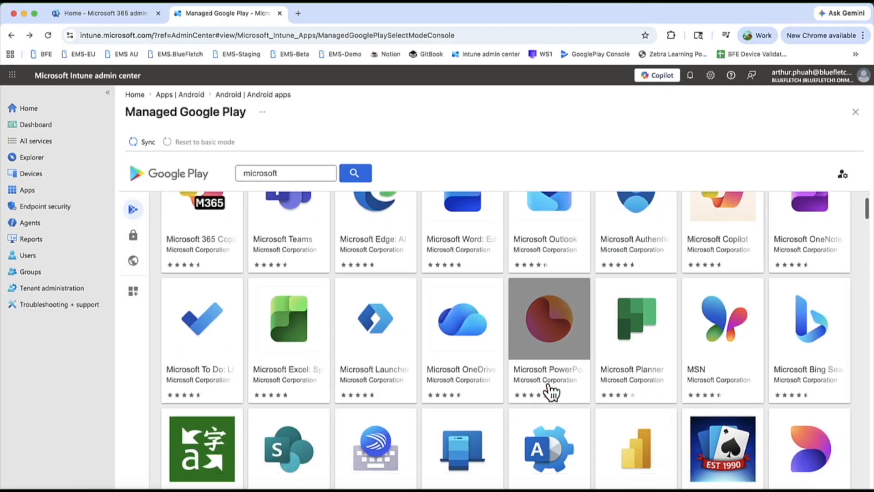
{"action": "scroll", "coordinate": [550, 389], "scroll_direction": "up", "scroll_amount": 3}
{"action": "scroll", "coordinate": [548, 386], "scroll_direction": "up", "scroll_amount": 3}
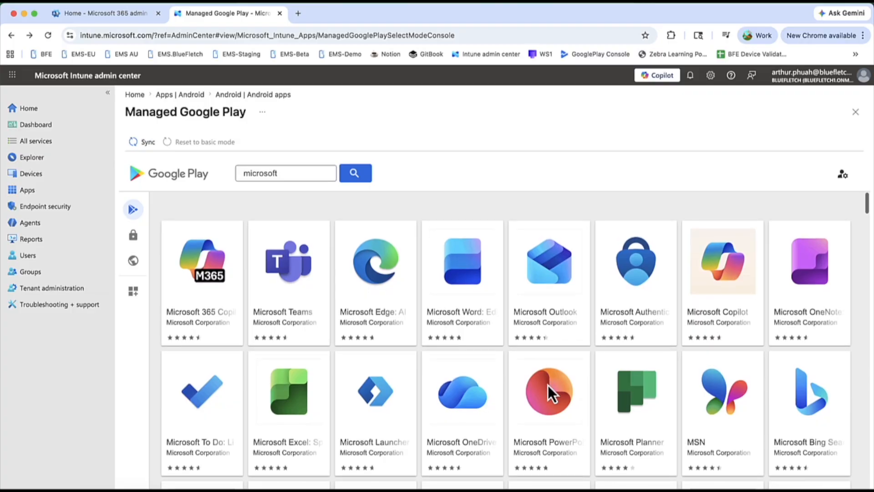
{"action": "left_click_drag", "start_coordinate": [299, 172], "coordinate": [239, 176]}
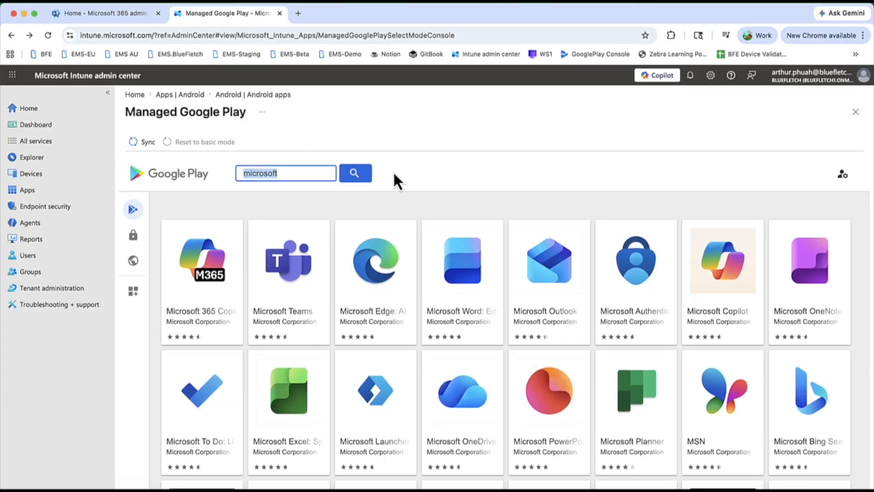
{"action": "key", "text": "BackSpace"}
{"action": "type", "text": "\"bluefletch\""}
{"action": "key", "text": "Return"}
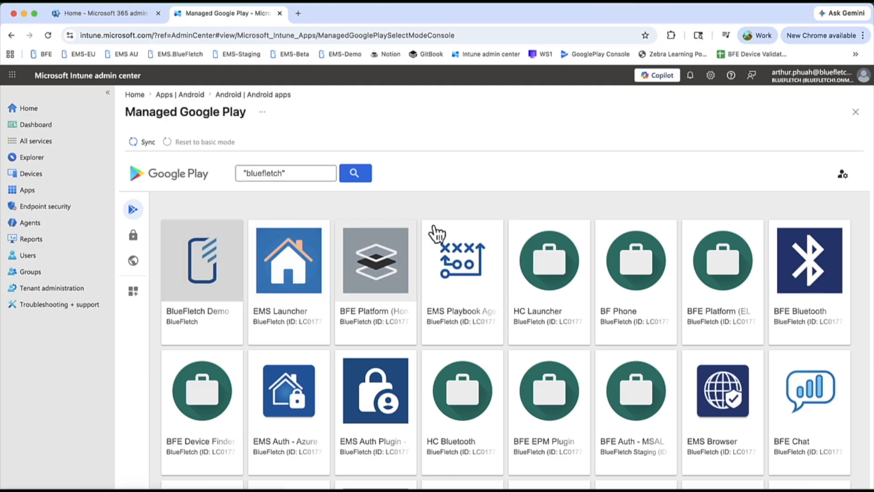
{"action": "scroll", "coordinate": [369, 389], "scroll_direction": "down", "scroll_amount": 3}
{"action": "scroll", "coordinate": [369, 389], "scroll_direction": "up", "scroll_amount": 3}
{"action": "left_click", "coordinate": [289, 173]}
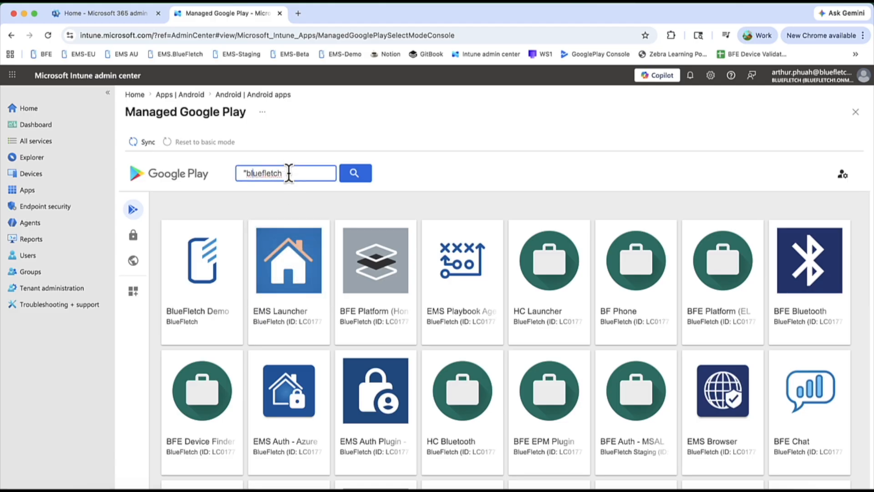
{"action": "key", "text": "BackSpace"}
{"action": "key", "text": "Return"}
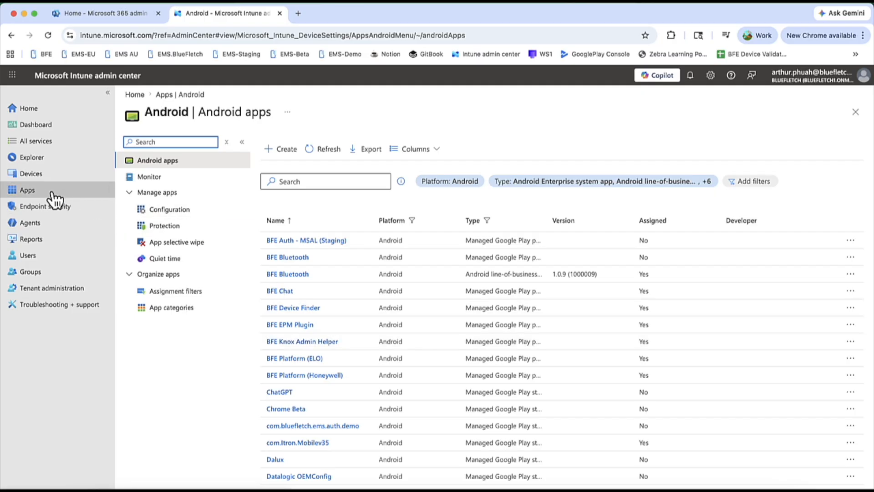
Step: Go to Devices > Android > Enrollment and open Corporate-owned, fully managed user devices
{"action": "left_click", "coordinate": [41, 178]}
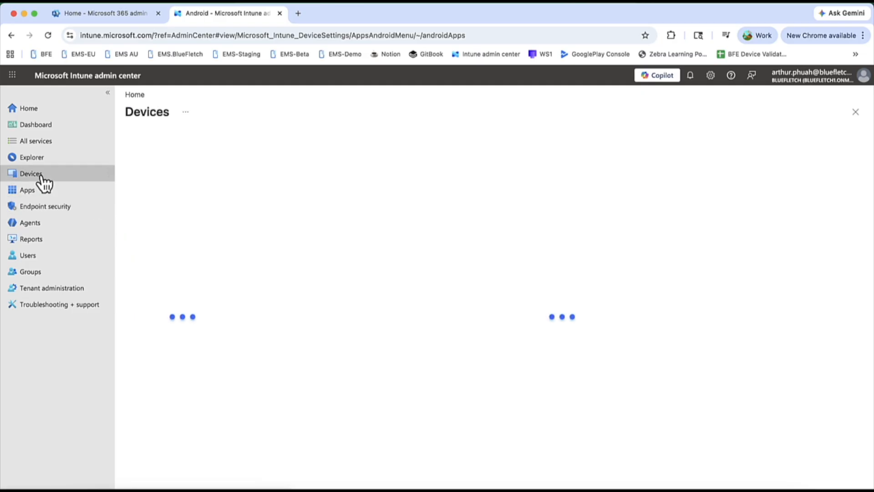
{"action": "left_click", "coordinate": [160, 292]}
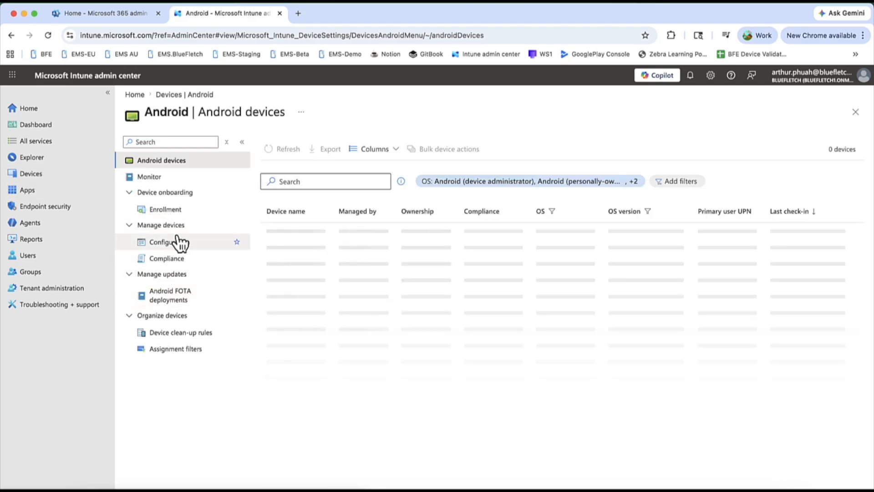
{"action": "left_click", "coordinate": [189, 214]}
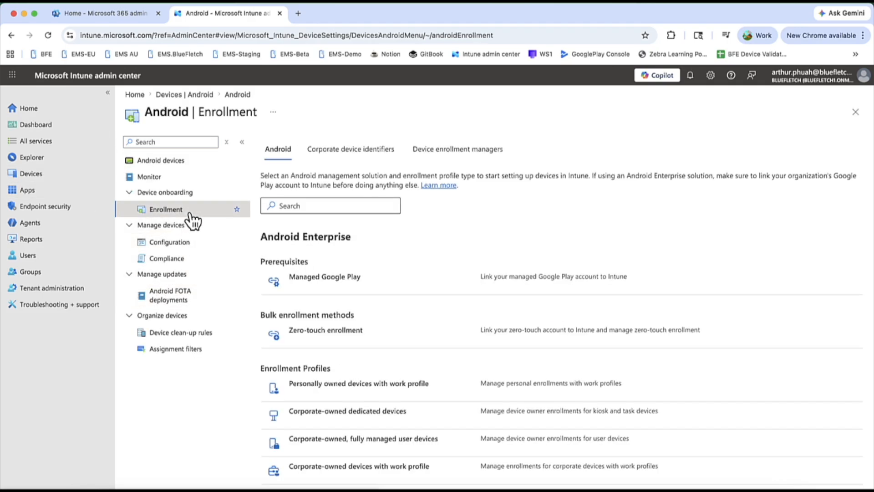
{"action": "left_click", "coordinate": [428, 439]}
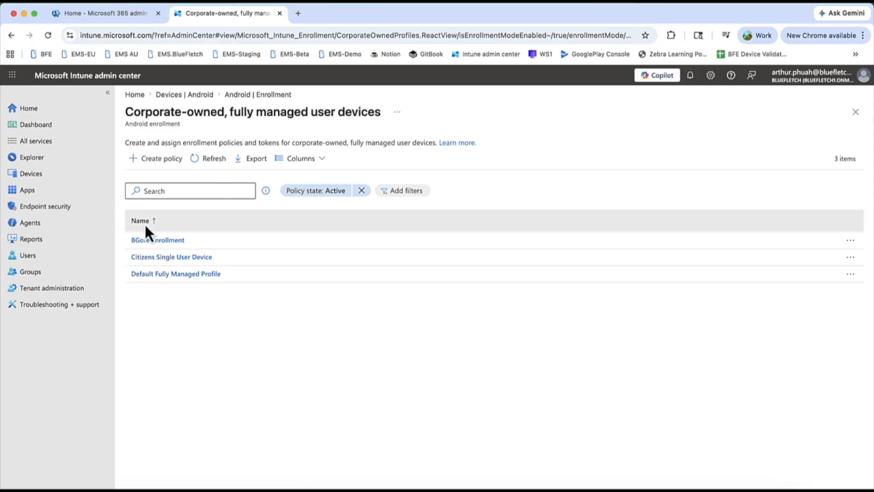
Step: Create a policy named 'Enrollment Profile' with the via staging token type
{"action": "left_click", "coordinate": [157, 168]}
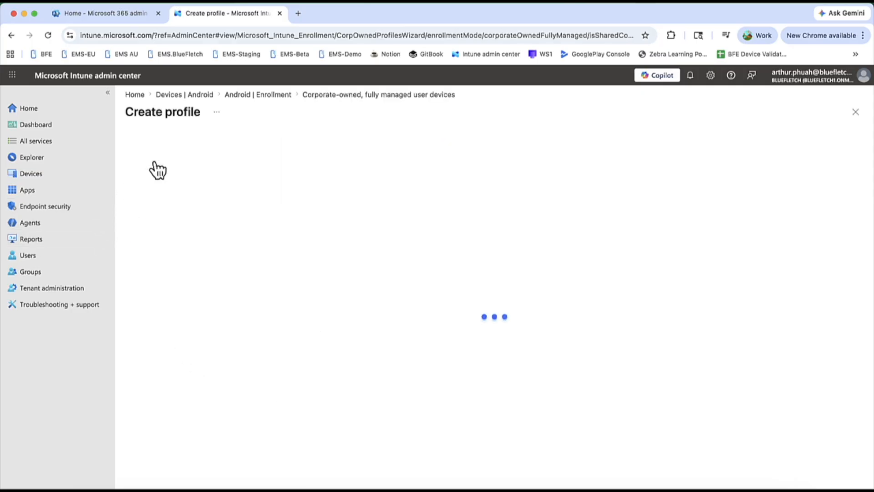
{"action": "left_click", "coordinate": [285, 172]}
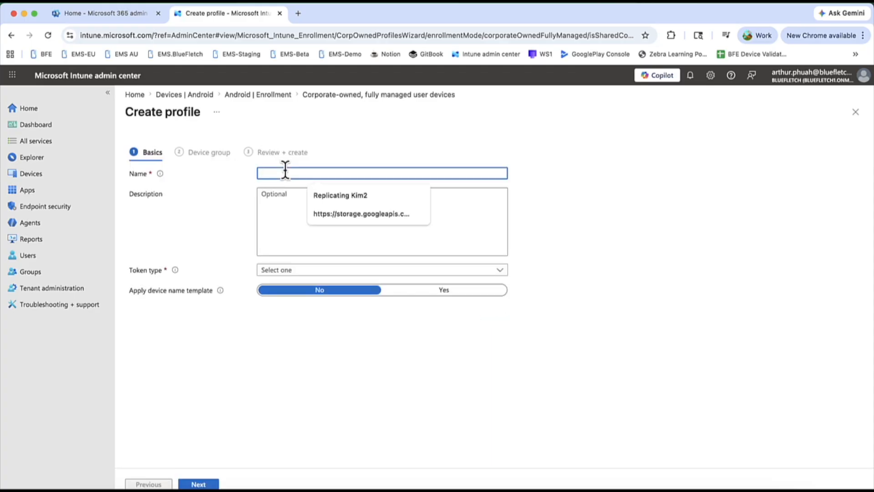
{"action": "type", "text": "W"}
{"action": "key", "text": "BackSpace"}
{"action": "type", "text": "Enrollment Profile"}
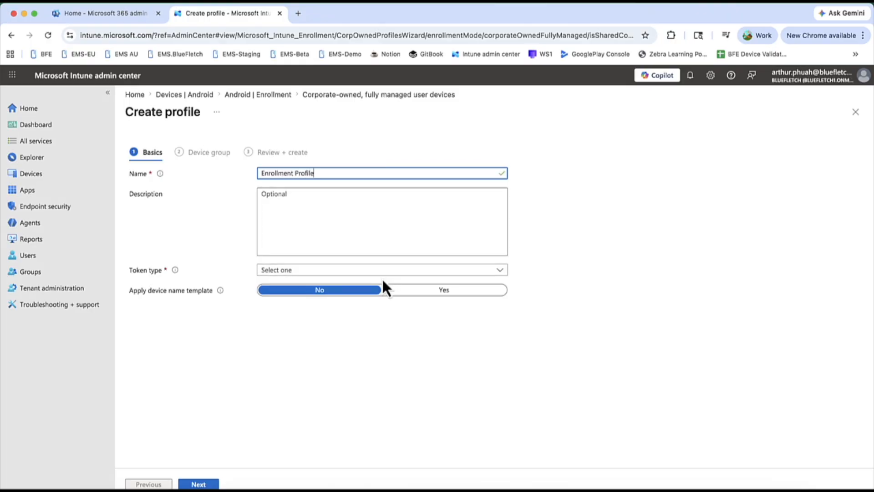
{"action": "left_click", "coordinate": [382, 271]}
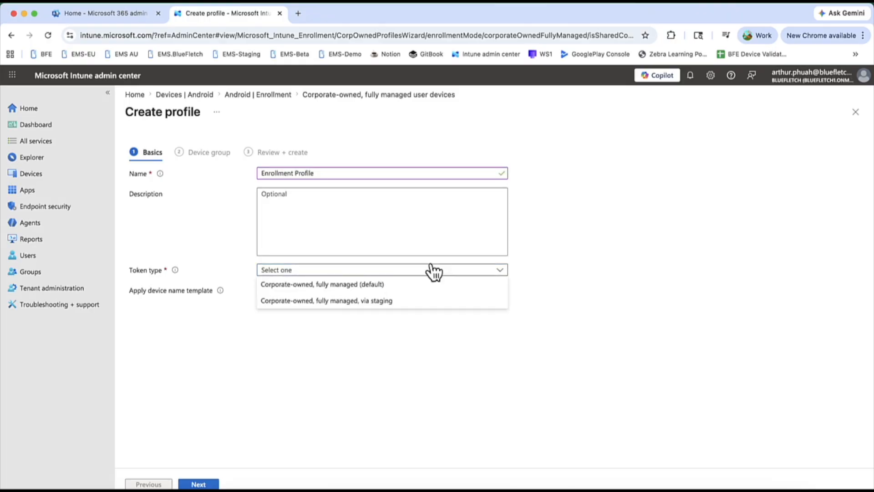
{"action": "left_click", "coordinate": [410, 302]}
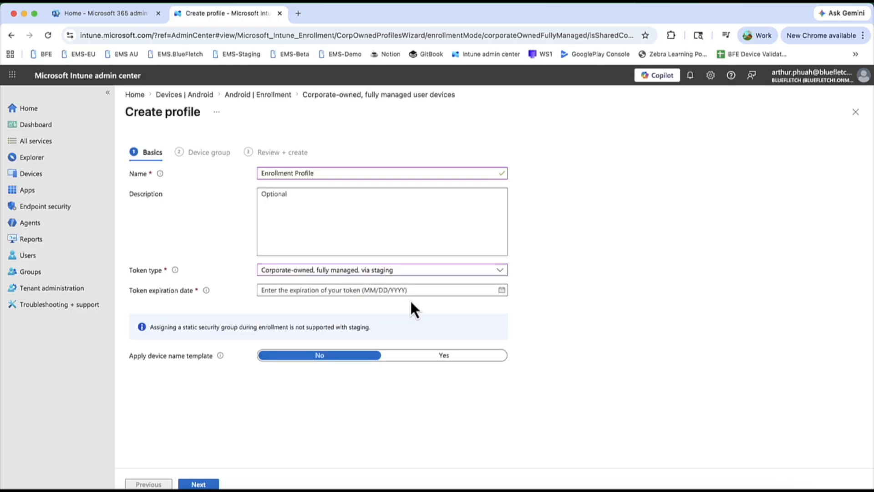
Step: Set the token expiration date to 04/29/2027
{"action": "left_click", "coordinate": [502, 293]}
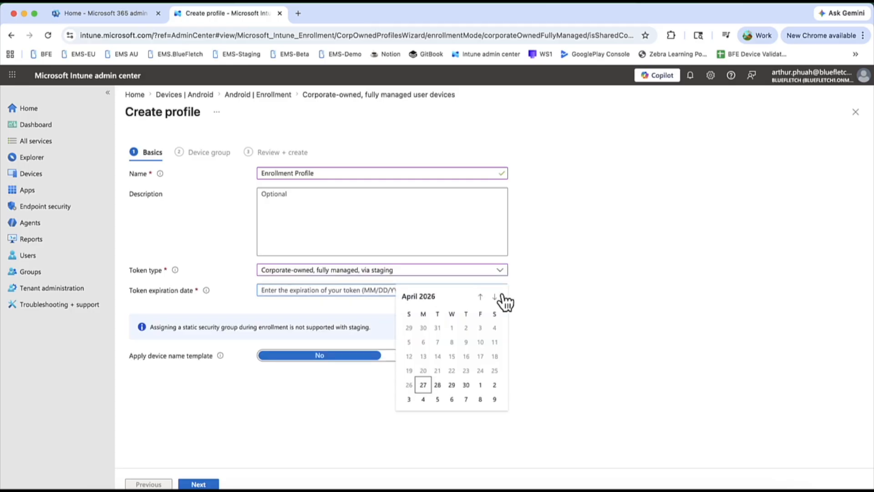
{"action": "left_click", "coordinate": [494, 297]}
{"action": "left_click", "coordinate": [494, 297]}
{"action": "left_click", "coordinate": [494, 296]}
{"action": "left_click", "coordinate": [495, 297]}
{"action": "left_click", "coordinate": [494, 297]}
{"action": "left_click", "coordinate": [495, 297]}
{"action": "left_click", "coordinate": [494, 297]}
{"action": "left_click", "coordinate": [495, 296]}
{"action": "left_click", "coordinate": [494, 297]}
{"action": "left_click", "coordinate": [494, 296]}
{"action": "left_click", "coordinate": [494, 297]}
{"action": "left_click", "coordinate": [494, 296]}
{"action": "left_click", "coordinate": [494, 297]}
{"action": "left_click", "coordinate": [465, 327]}
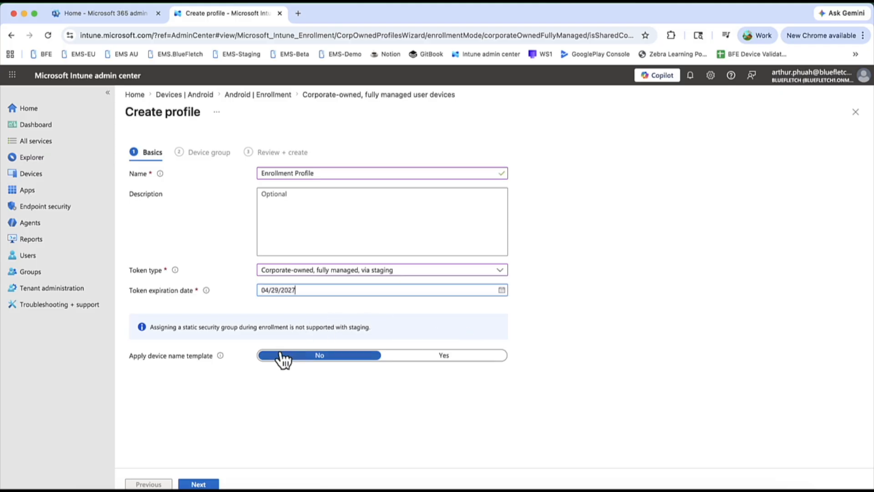
{"action": "left_click", "coordinate": [287, 373]}
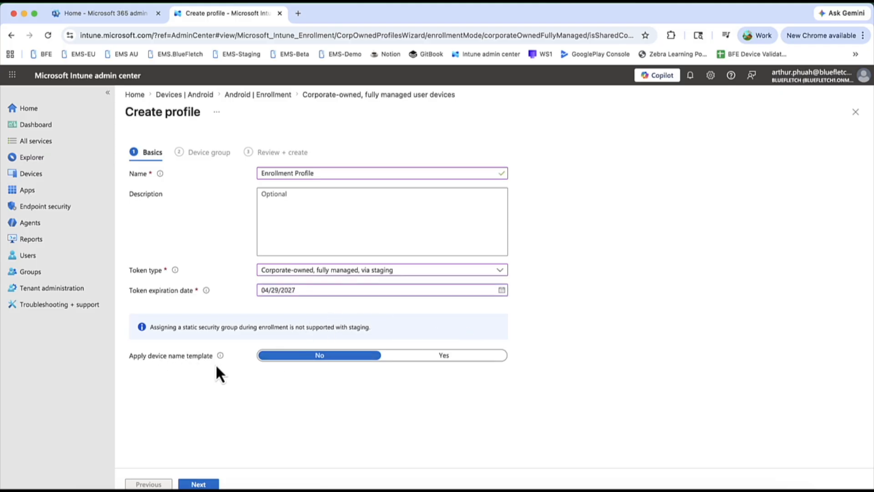
Step: Leave the device name template set to No and continue to the device group step
{"action": "left_click", "coordinate": [472, 356]}
{"action": "left_click", "coordinate": [296, 374]}
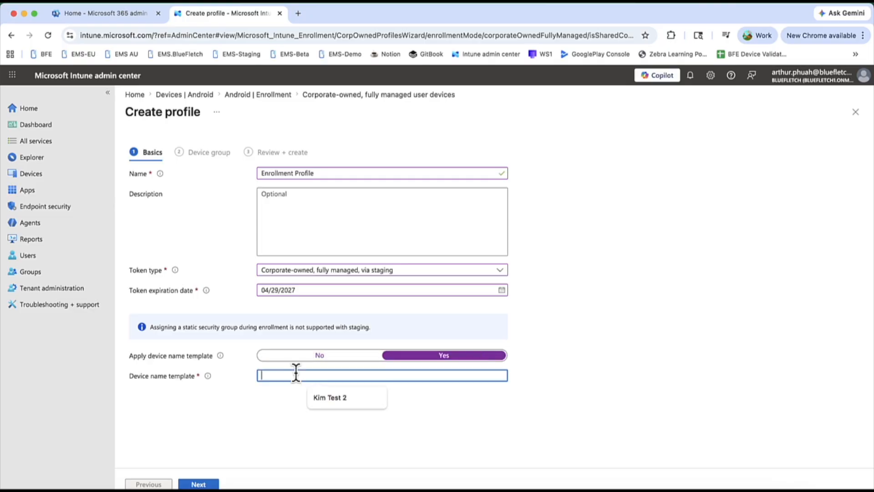
{"action": "left_click", "coordinate": [337, 360]}
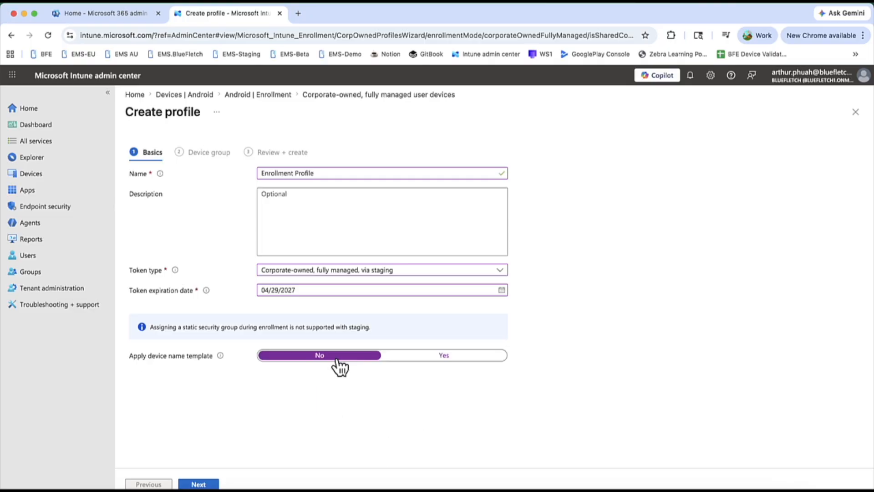
{"action": "left_click", "coordinate": [198, 484]}
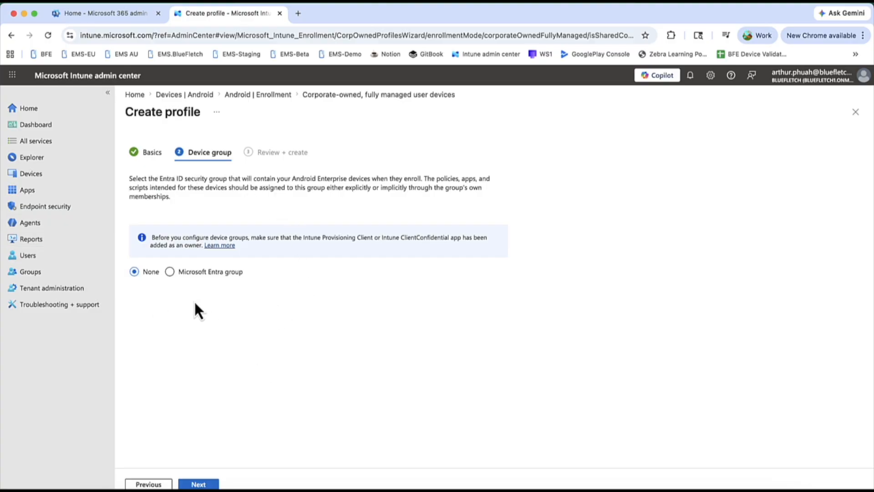
Step: Keep the device group at None and create Enrollment Profile from the review summary
{"action": "left_click", "coordinate": [170, 272]}
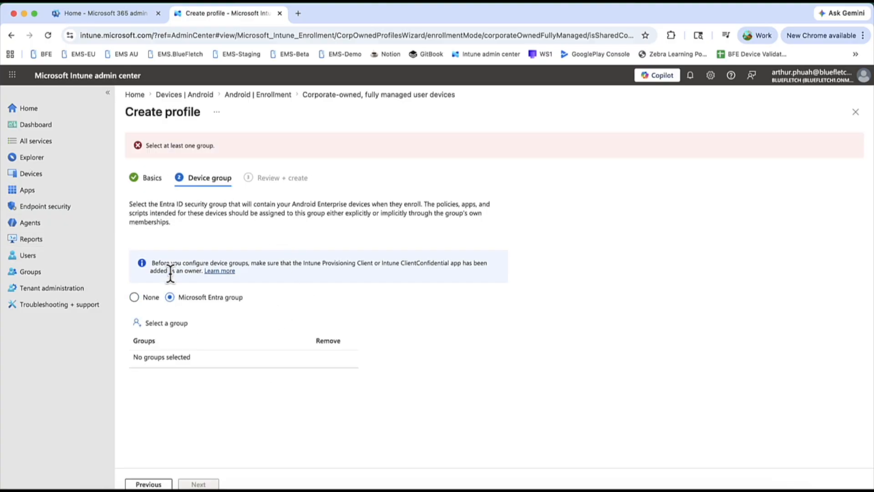
{"action": "left_click", "coordinate": [182, 323]}
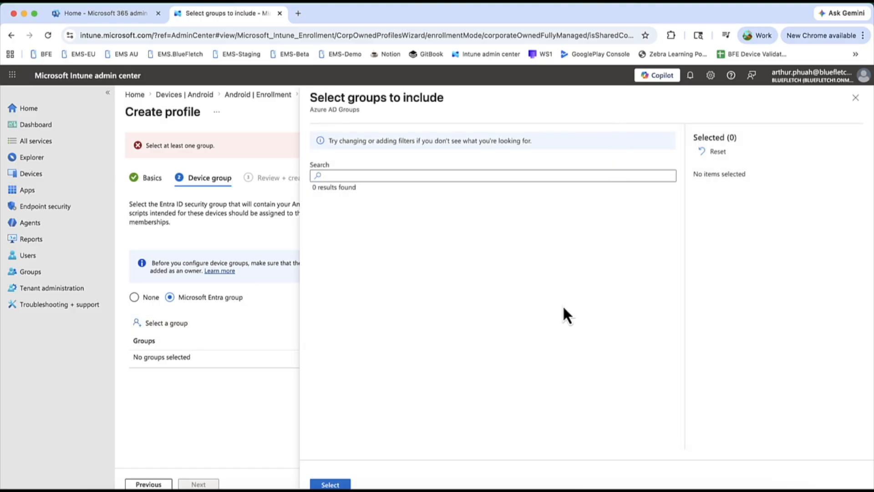
{"action": "left_click", "coordinate": [855, 98]}
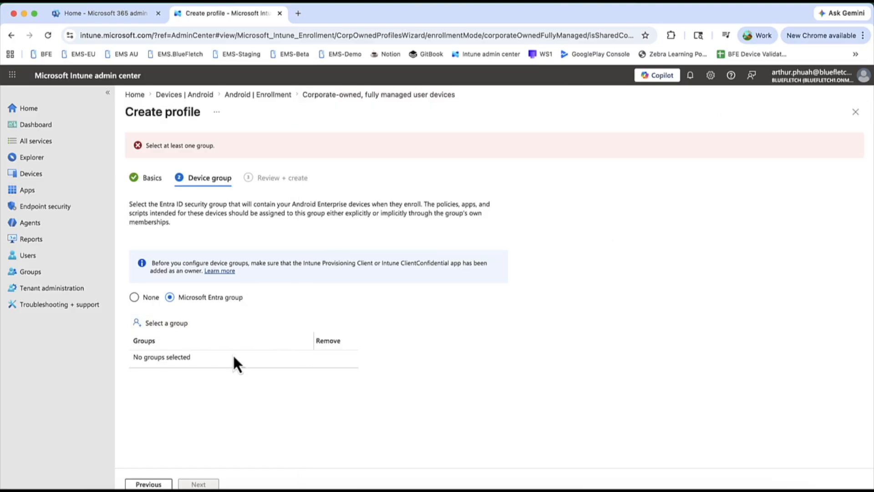
{"action": "left_click", "coordinate": [134, 297]}
{"action": "left_click", "coordinate": [212, 484]}
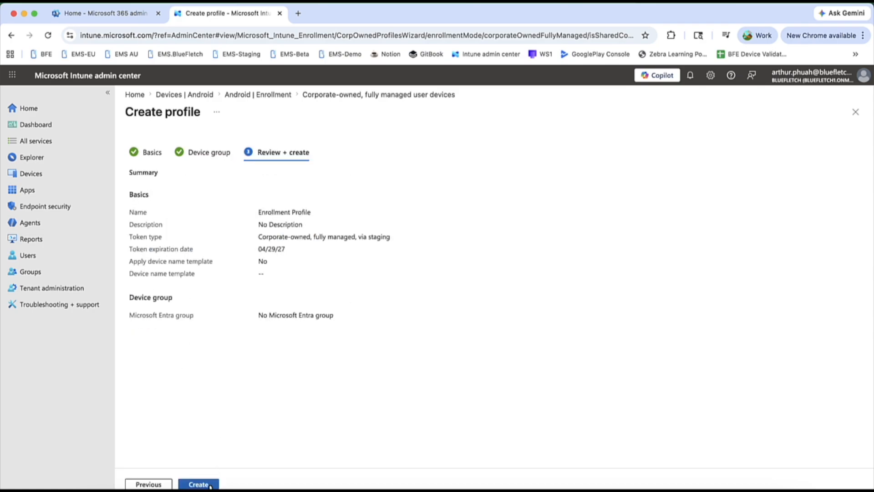
{"action": "left_click", "coordinate": [210, 485]}
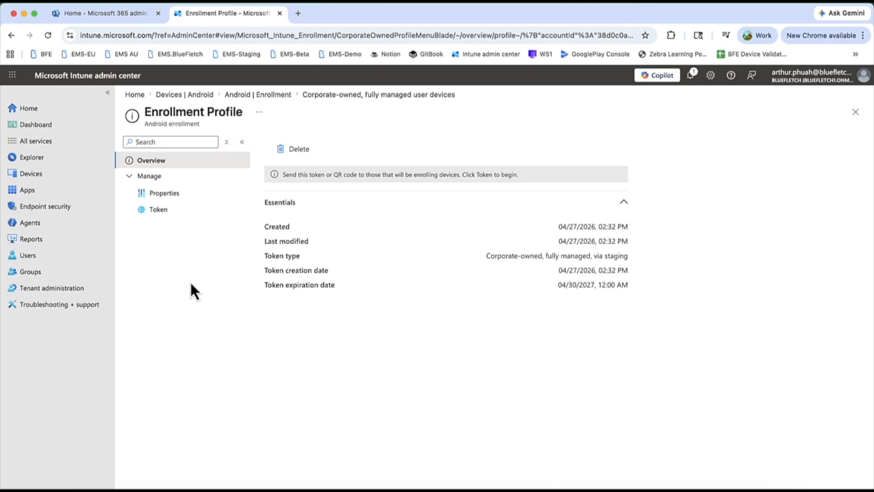
Step: Go through Tenant administration and Assignment filters to Groups, then start a New group
{"action": "left_click", "coordinate": [69, 288]}
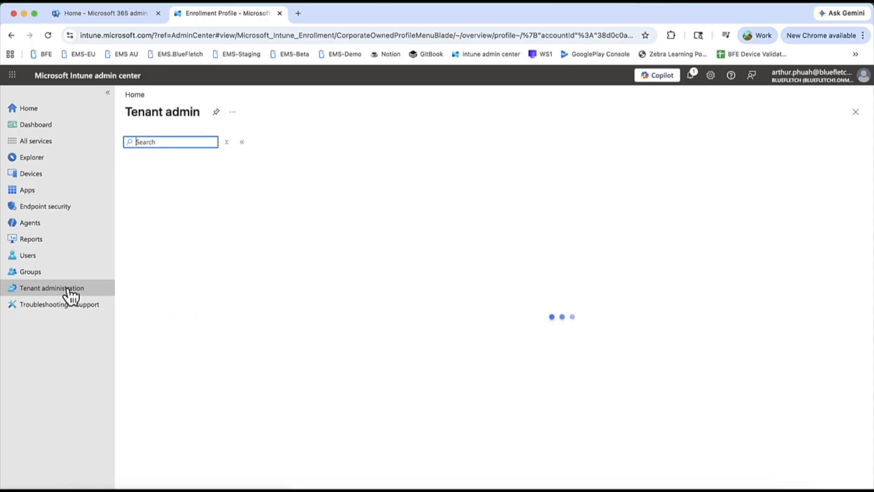
{"action": "left_click", "coordinate": [177, 261]}
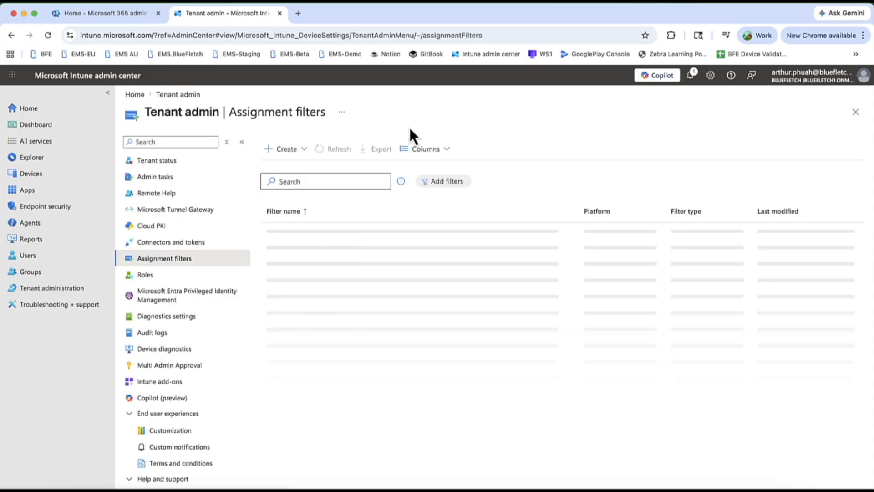
{"action": "left_click", "coordinate": [36, 272]}
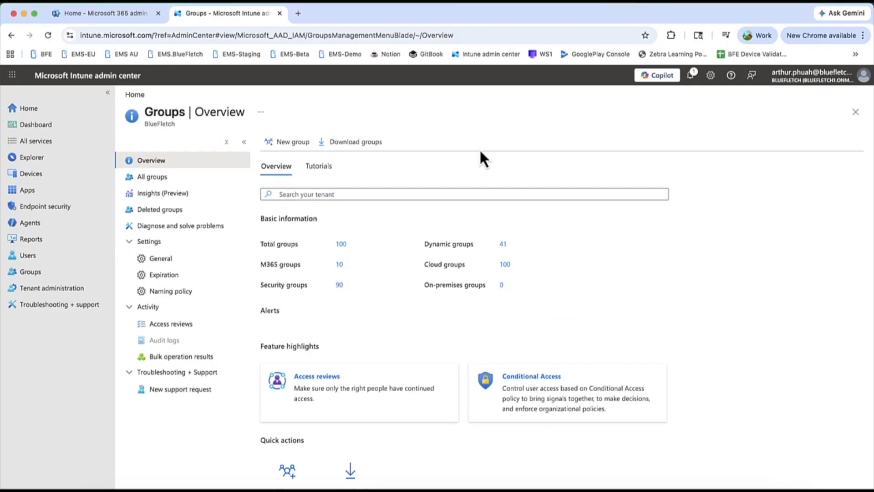
{"action": "left_click", "coordinate": [292, 143]}
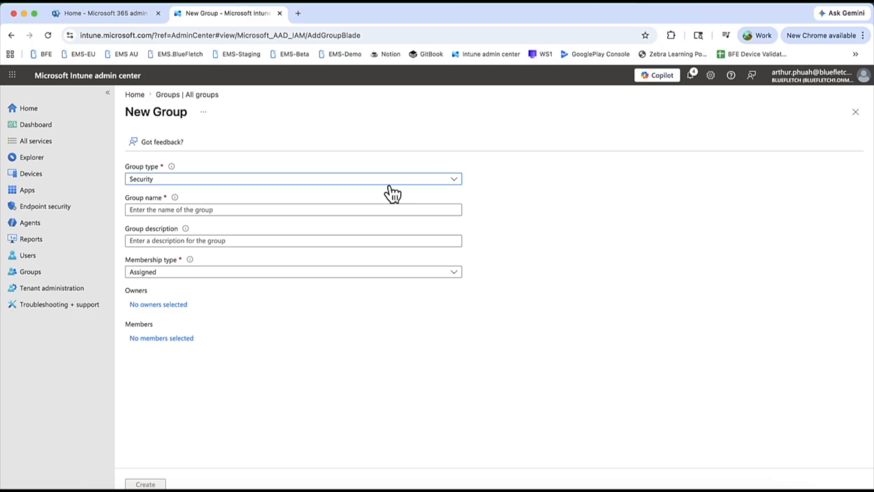
Step: Name the group 'Group 1', set Dynamic Device membership, and add a dynamic query
{"action": "left_click", "coordinate": [348, 208]}
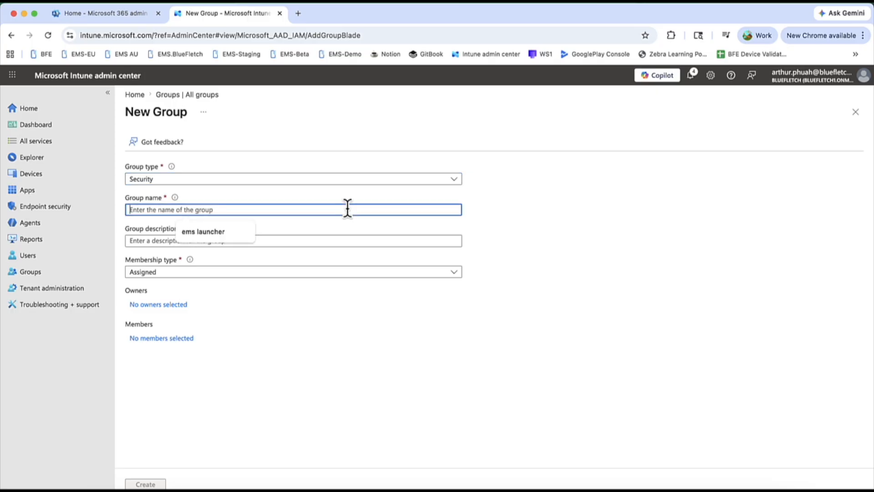
{"action": "type", "text": "Group 1"}
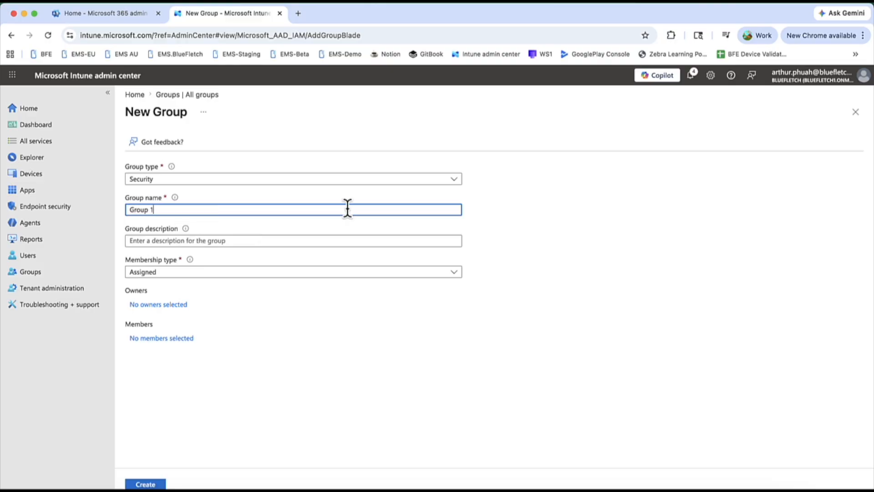
{"action": "left_click", "coordinate": [295, 241]}
{"action": "type", "text": "Group 1"}
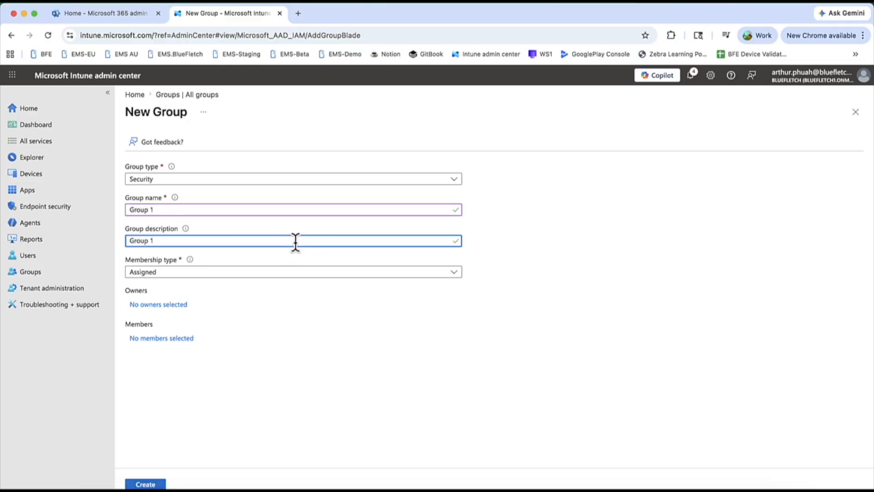
{"action": "left_click", "coordinate": [271, 273]}
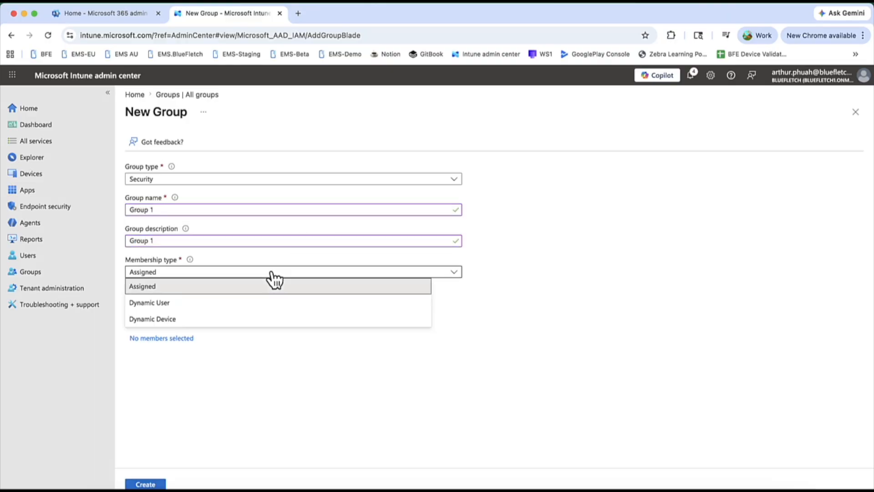
{"action": "left_click", "coordinate": [257, 319]}
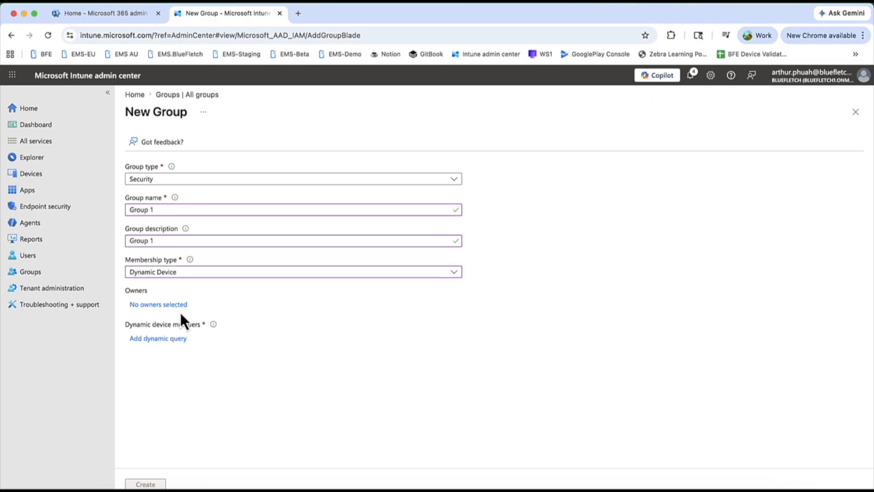
{"action": "left_click", "coordinate": [168, 338]}
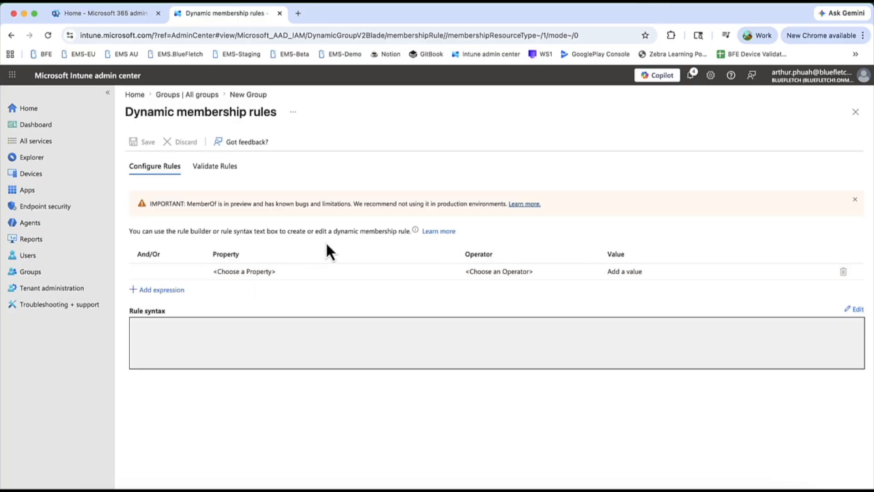
Step: Add the rule enrollmentProfileName Equals 'Enrollment Profile', save it, and create Group 1
{"action": "left_click", "coordinate": [338, 273]}
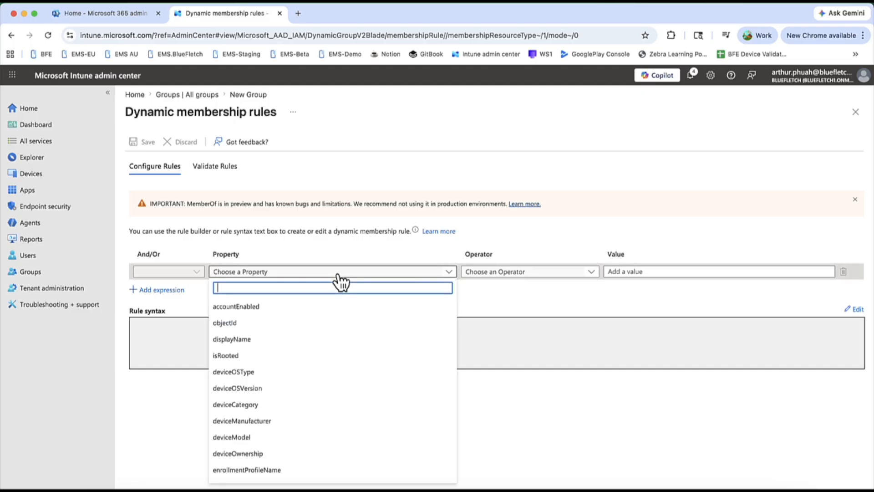
{"action": "left_click", "coordinate": [293, 470]}
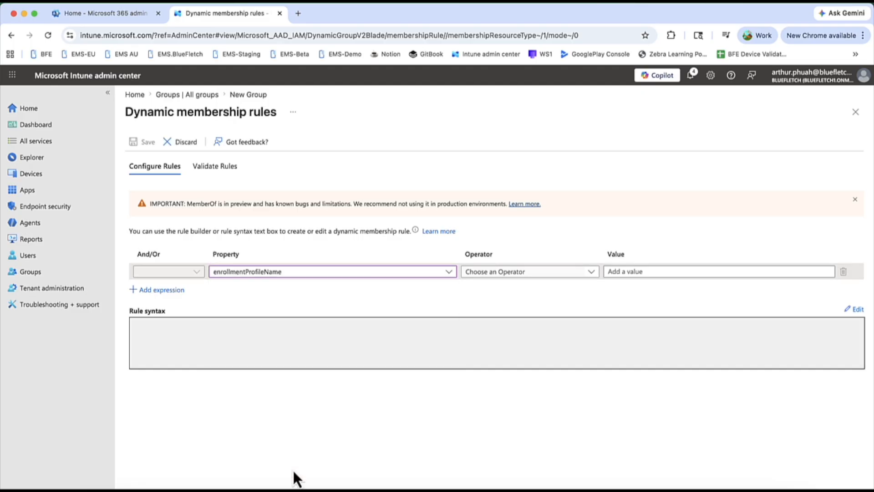
{"action": "left_click", "coordinate": [509, 275]}
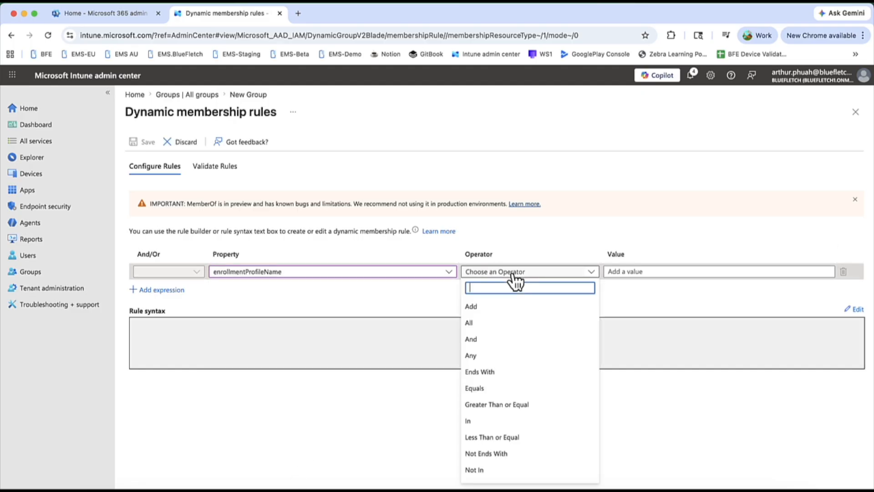
{"action": "left_click", "coordinate": [503, 386]}
{"action": "left_click", "coordinate": [630, 272]}
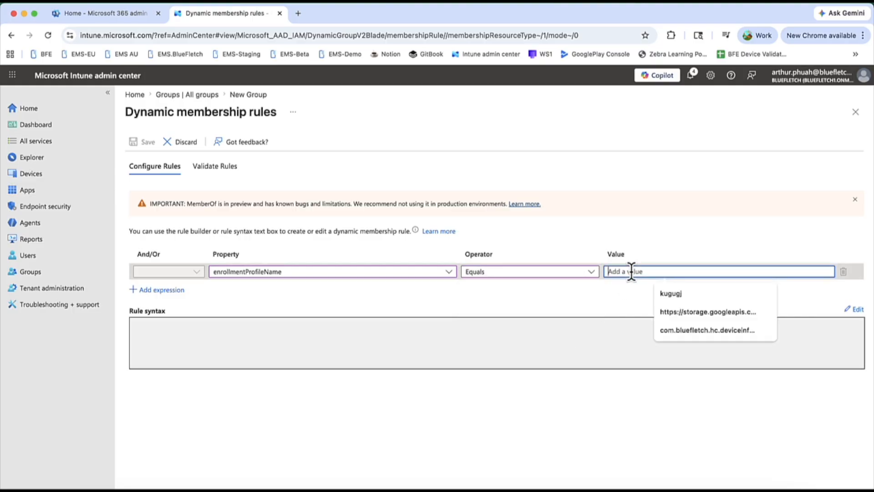
{"action": "type", "text": "Enro"}
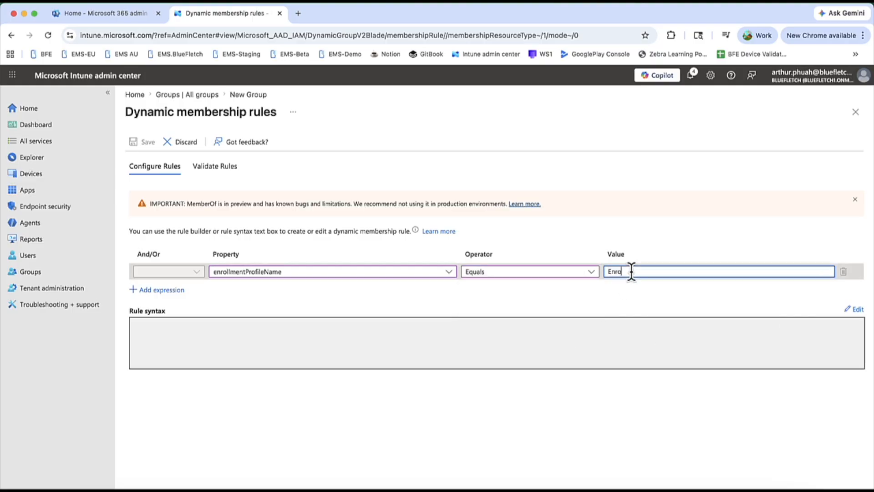
{"action": "type", "text": "llment Profile"}
{"action": "left_click", "coordinate": [665, 313]}
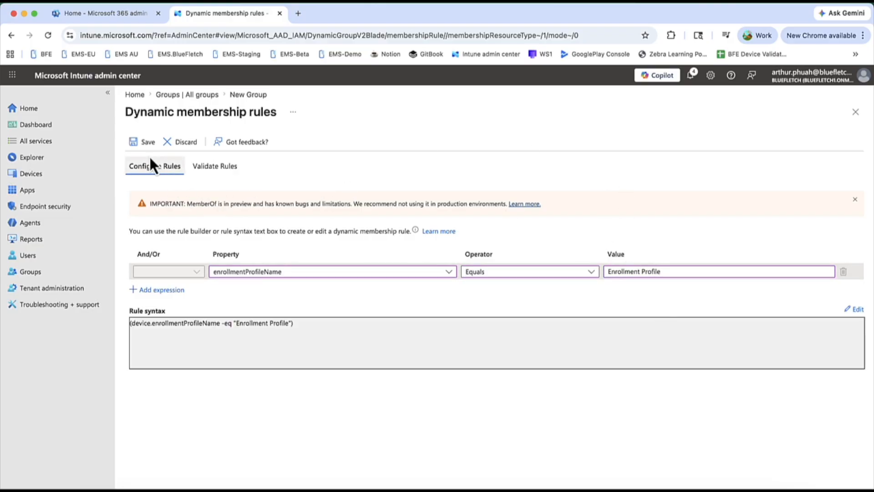
{"action": "left_click", "coordinate": [146, 143]}
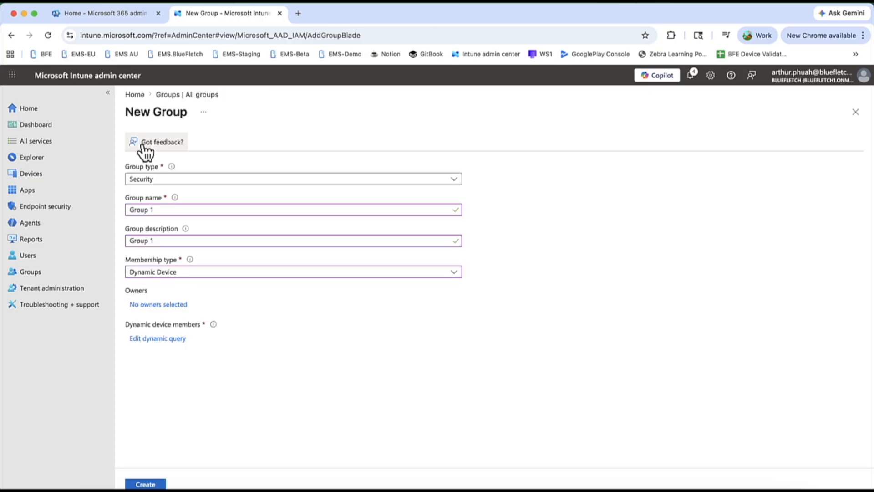
{"action": "left_click", "coordinate": [155, 484]}
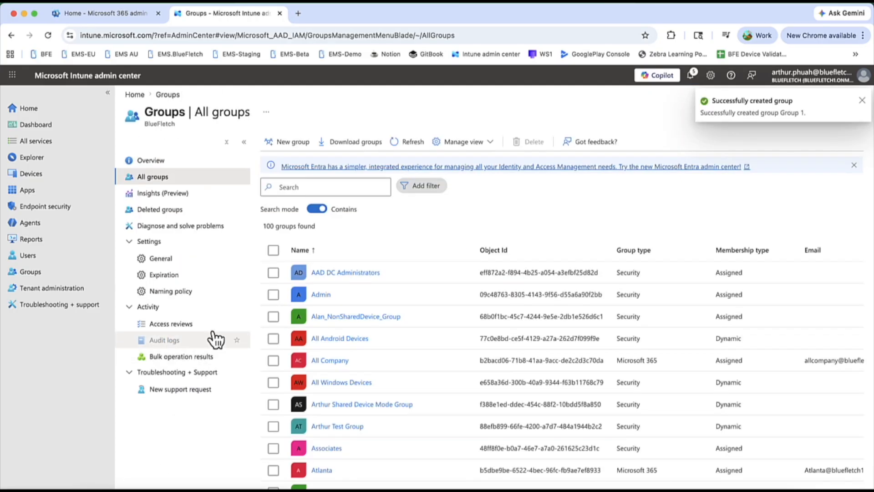
Step: Start a new group named Group 2, described 'Group 2', with Dynamic Device membership
{"action": "left_click", "coordinate": [283, 147]}
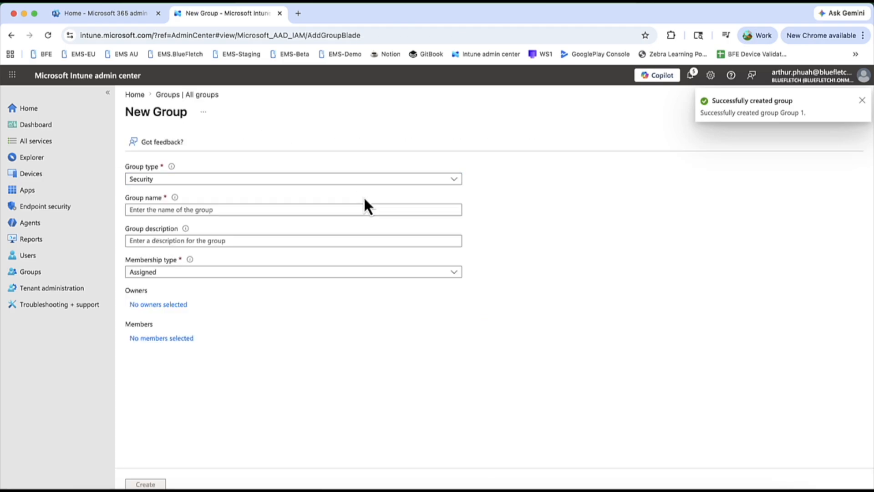
{"action": "left_click", "coordinate": [316, 210]}
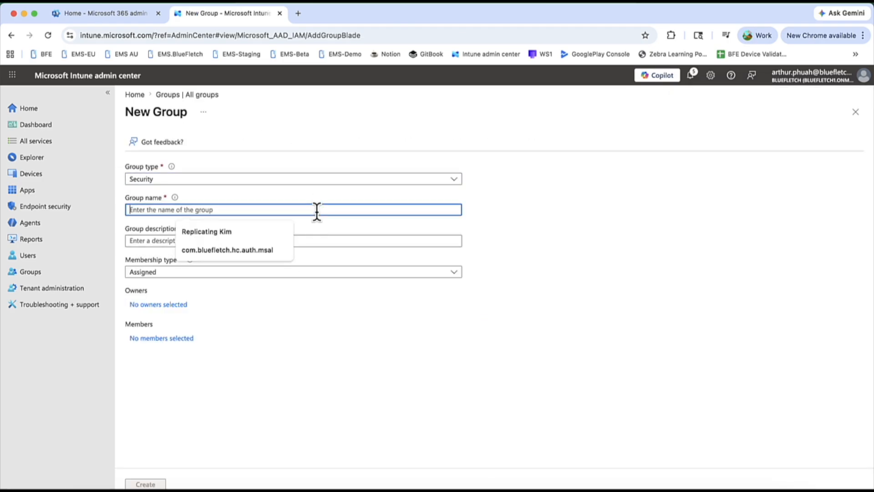
{"action": "type", "text": "Group 2"}
{"action": "left_click", "coordinate": [272, 240]}
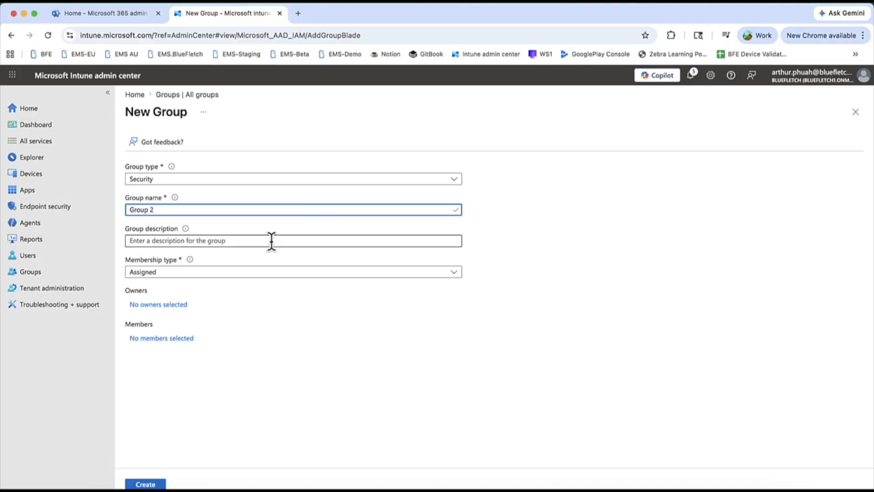
{"action": "type", "text": "Group"}
{"action": "key", "text": "BackSpace"}
{"action": "key", "text": "BackSpace"}
{"action": "type", "text": "p 2"}
{"action": "left_click", "coordinate": [203, 274]}
{"action": "left_click", "coordinate": [190, 319]}
Step: Add the rule enrollmentProfileName Equals 'Enrollment Profile', save it, and create the group
{"action": "left_click", "coordinate": [178, 339]}
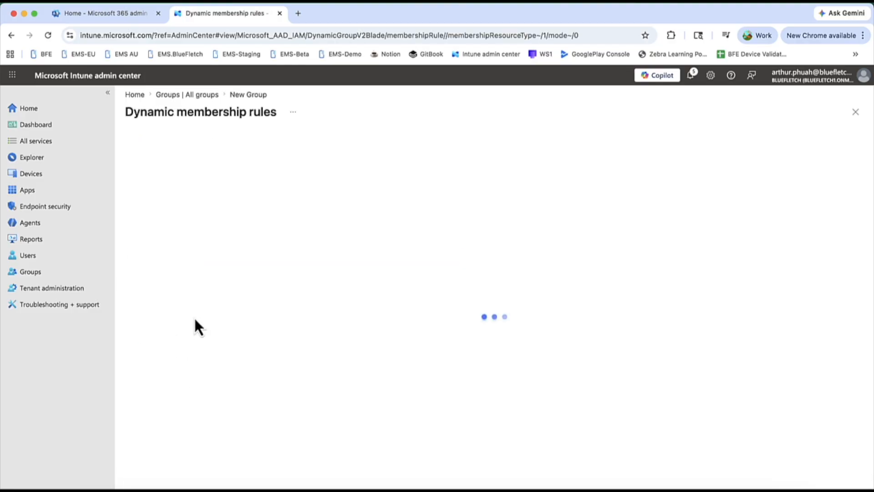
{"action": "left_click", "coordinate": [320, 273]}
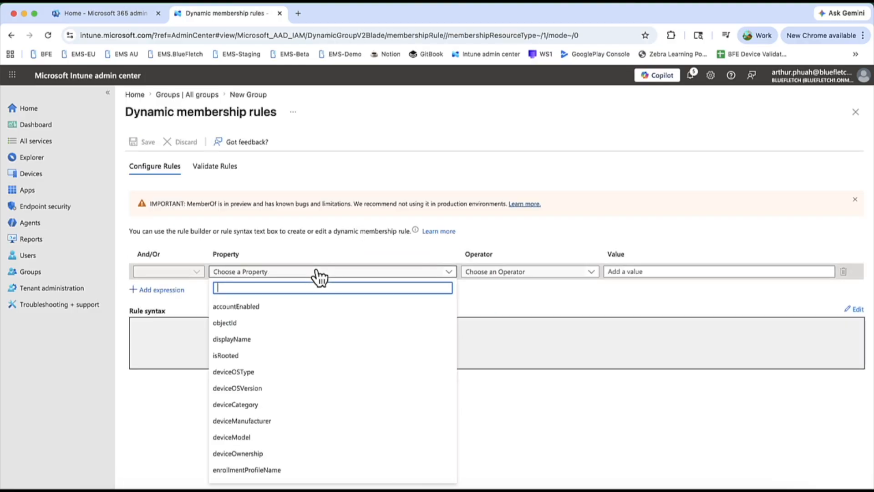
{"action": "left_click", "coordinate": [293, 468]}
{"action": "left_click", "coordinate": [504, 273]}
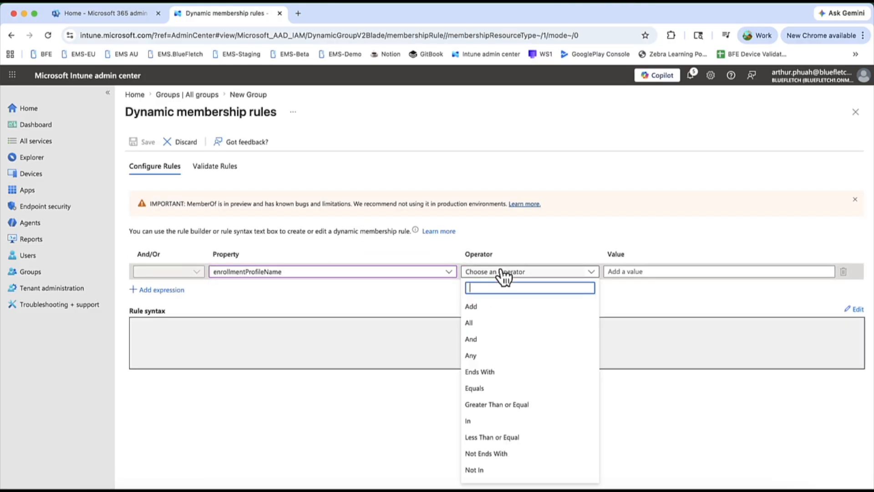
{"action": "left_click", "coordinate": [503, 386]}
{"action": "left_click", "coordinate": [636, 272]}
{"action": "type", "text": "Enrollment Profile"}
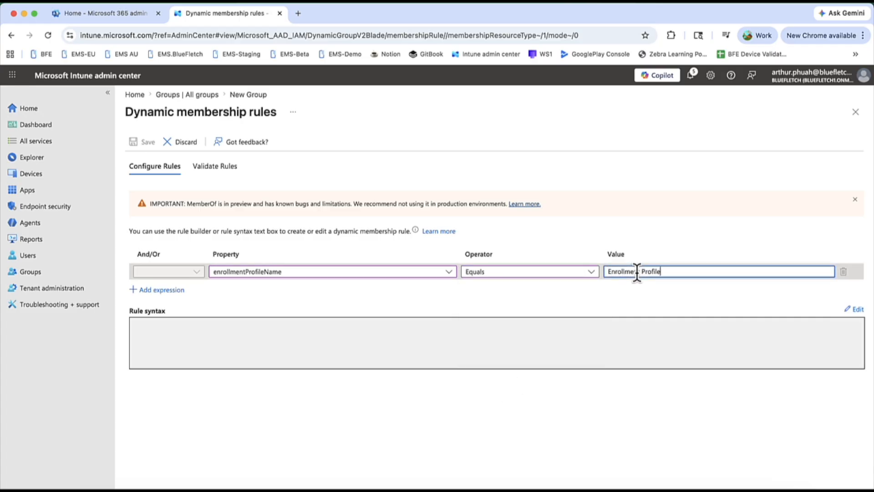
{"action": "left_click", "coordinate": [497, 183]}
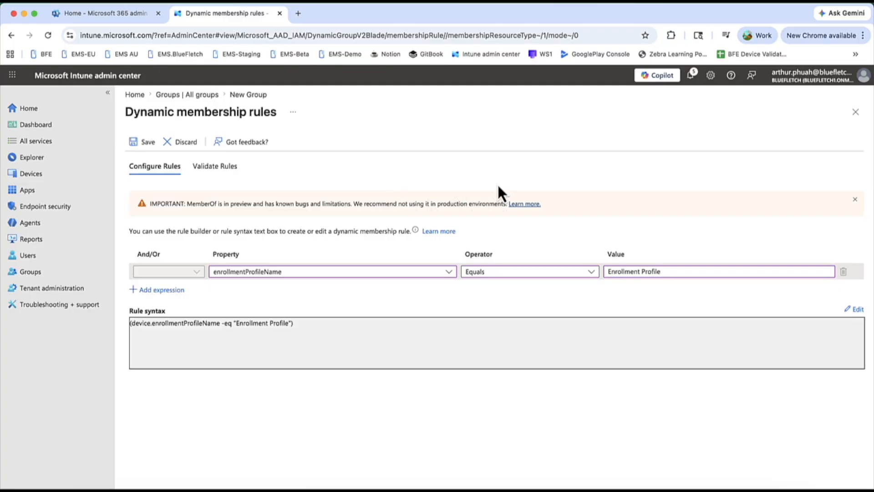
{"action": "left_click", "coordinate": [147, 143]}
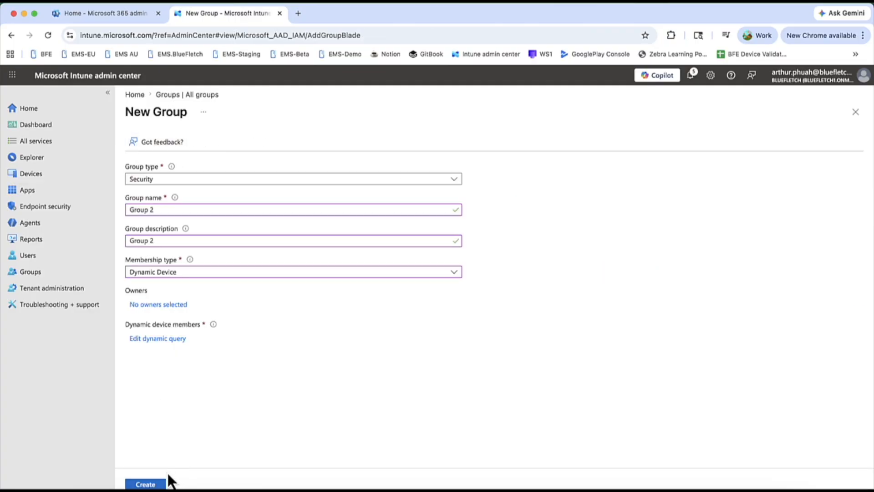
{"action": "left_click", "coordinate": [160, 485]}
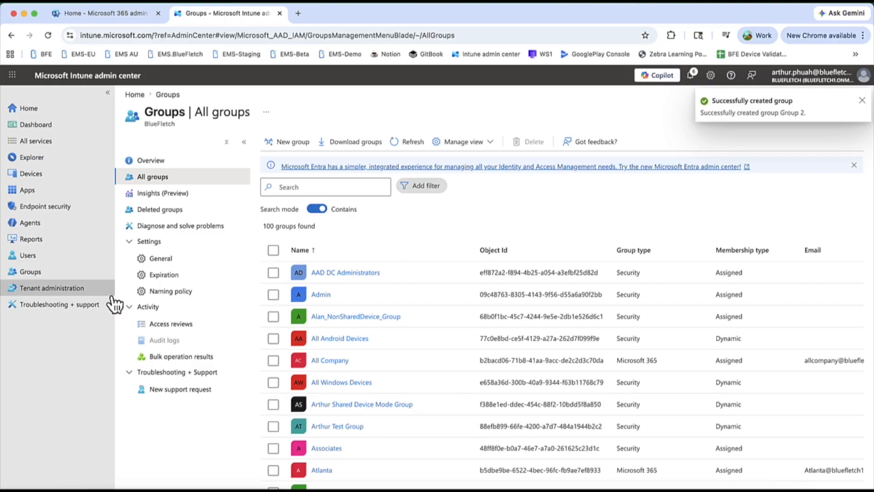
Step: Search the Android apps for 'microsoft' and open Intune Company Portal
{"action": "left_click", "coordinate": [42, 191]}
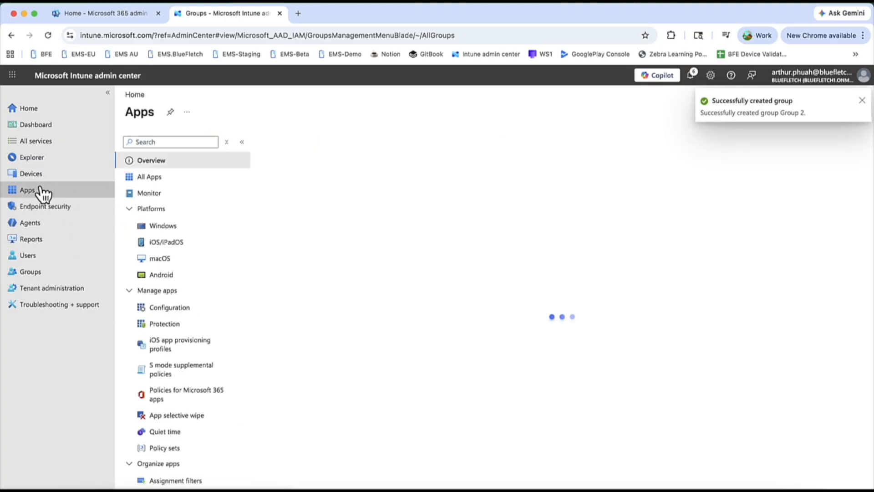
{"action": "left_click", "coordinate": [161, 275]}
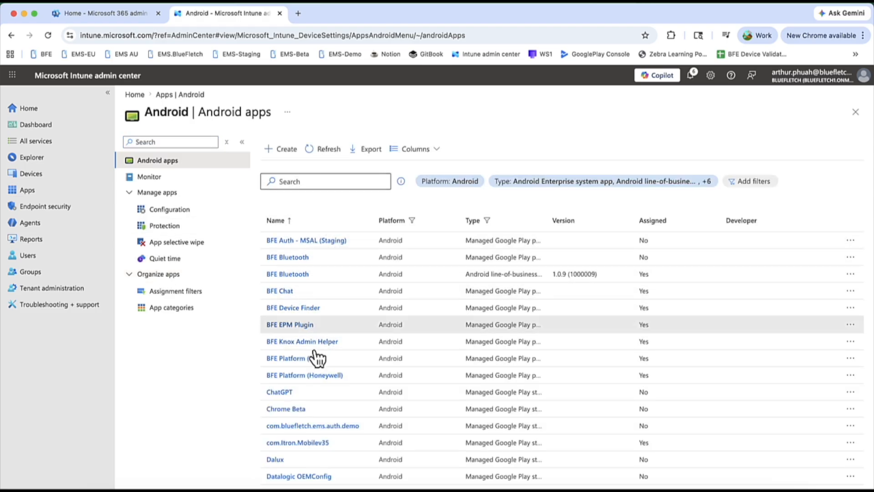
{"action": "scroll", "coordinate": [316, 405], "scroll_direction": "down", "scroll_amount": 3}
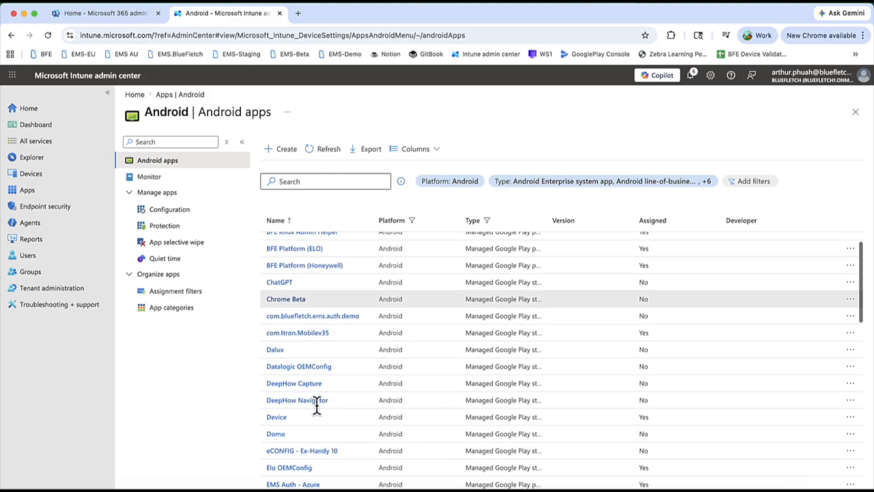
{"action": "scroll", "coordinate": [317, 406], "scroll_direction": "up", "scroll_amount": 3}
{"action": "left_click", "coordinate": [326, 182]}
{"action": "type", "text": "microsoft"}
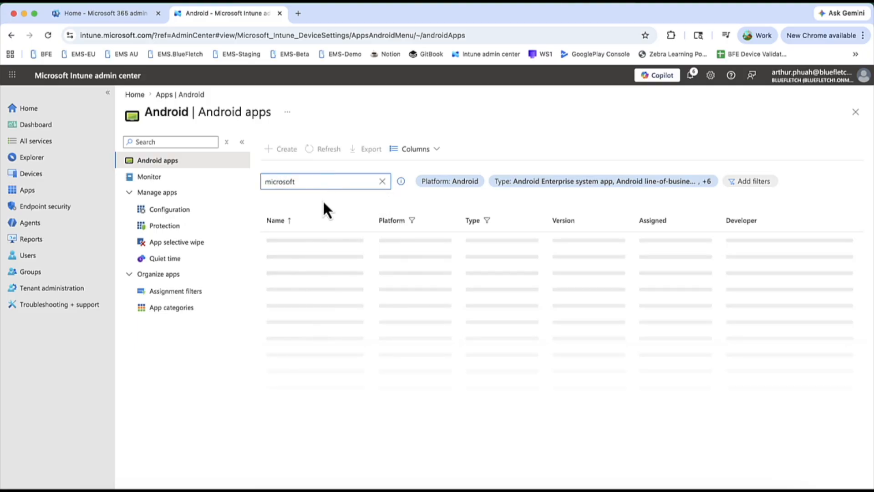
{"action": "left_click", "coordinate": [315, 241]}
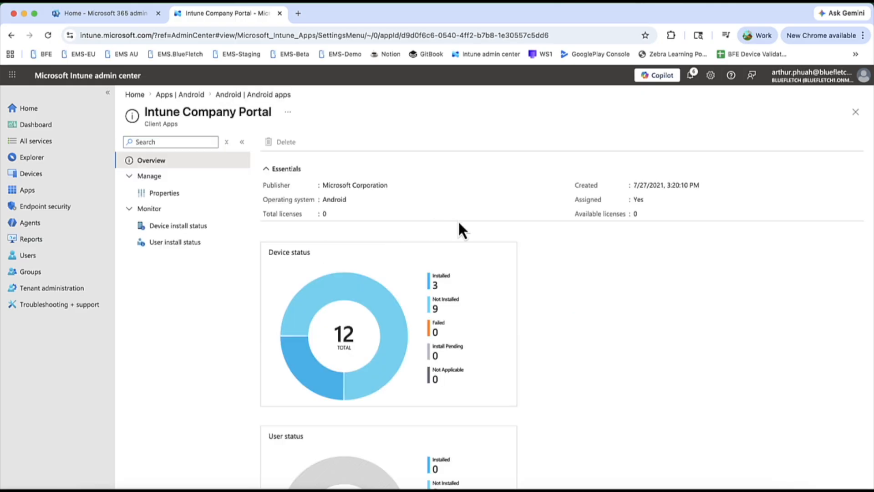
Step: Edit Company Portal's assignments and pick Group 2 and Group 1 for Required
{"action": "left_click", "coordinate": [166, 193]}
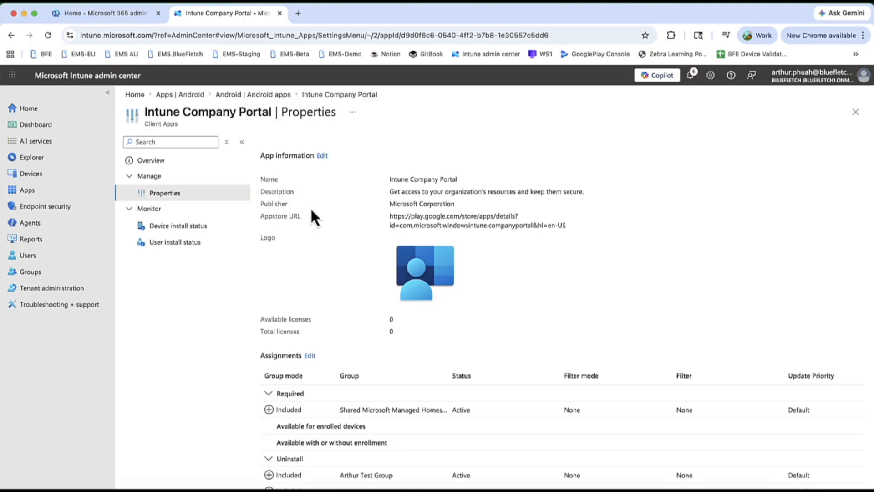
{"action": "scroll", "coordinate": [311, 211], "scroll_direction": "down", "scroll_amount": 2}
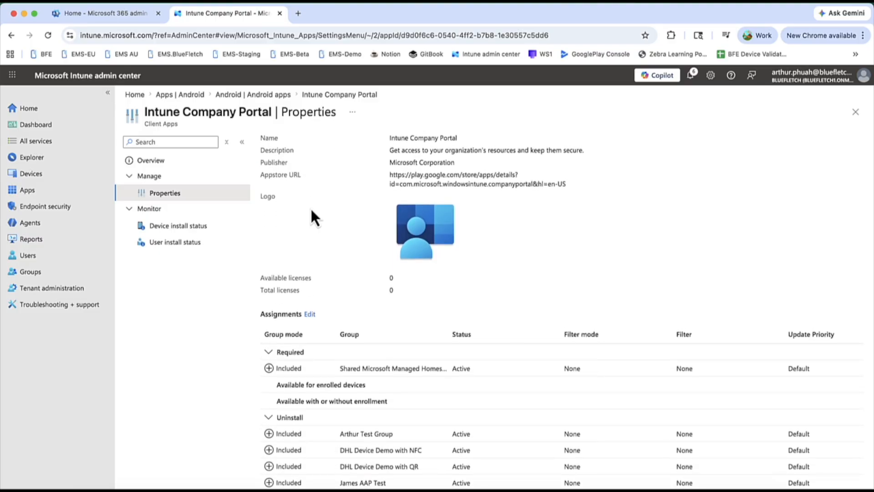
{"action": "left_click", "coordinate": [310, 315]}
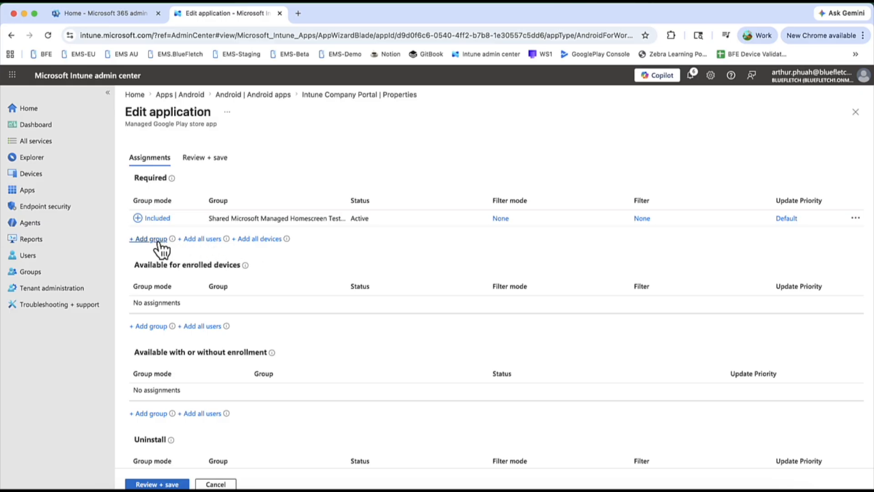
{"action": "left_click", "coordinate": [151, 239]}
{"action": "left_click", "coordinate": [461, 176]}
{"action": "type", "text": "group"}
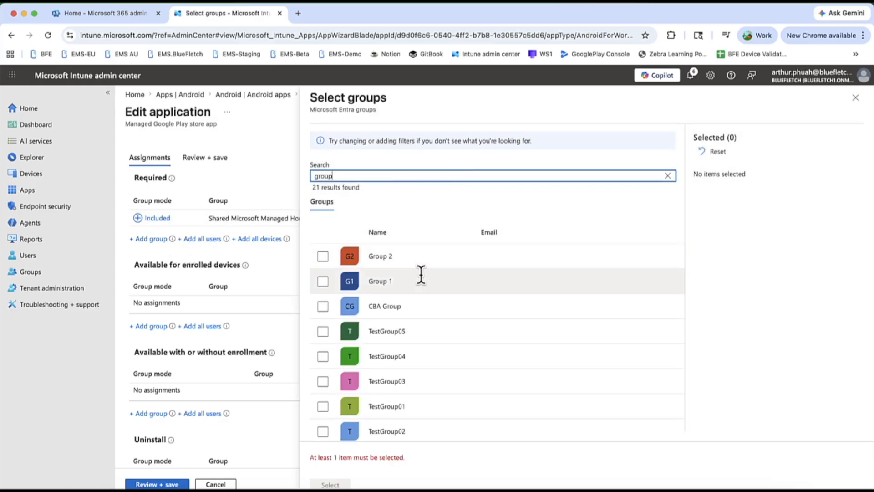
{"action": "left_click", "coordinate": [322, 256]}
{"action": "left_click", "coordinate": [322, 281]}
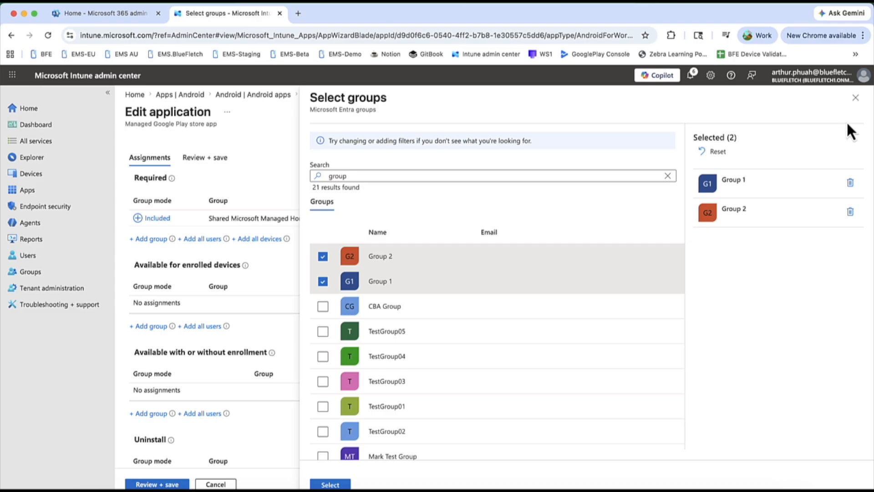
Step: Discard the assignment changes and return to the Android apps list
{"action": "left_click", "coordinate": [855, 98]}
{"action": "left_click", "coordinate": [225, 483]}
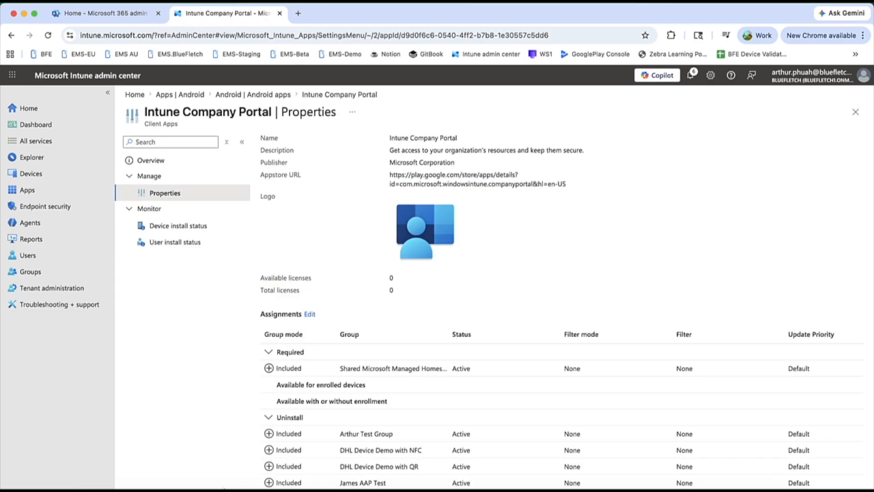
{"action": "left_click", "coordinate": [259, 95]}
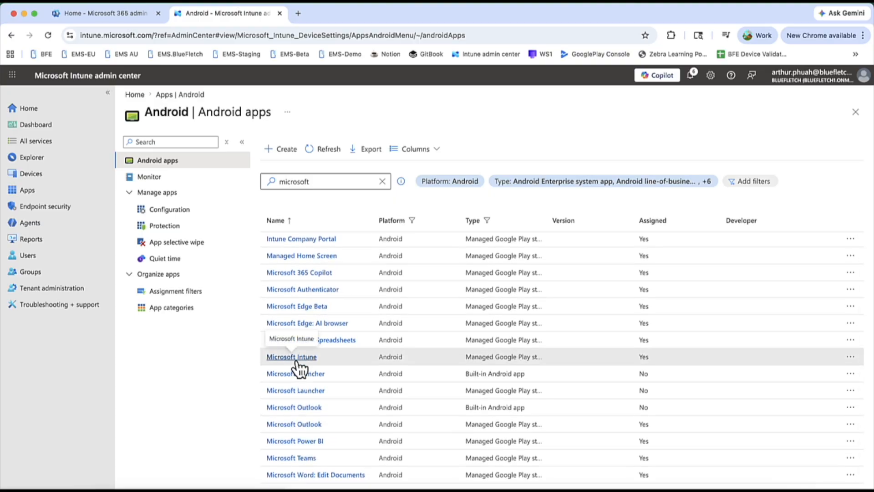
Step: Open Microsoft Outlook's properties and start editing its assignments
{"action": "left_click", "coordinate": [308, 422]}
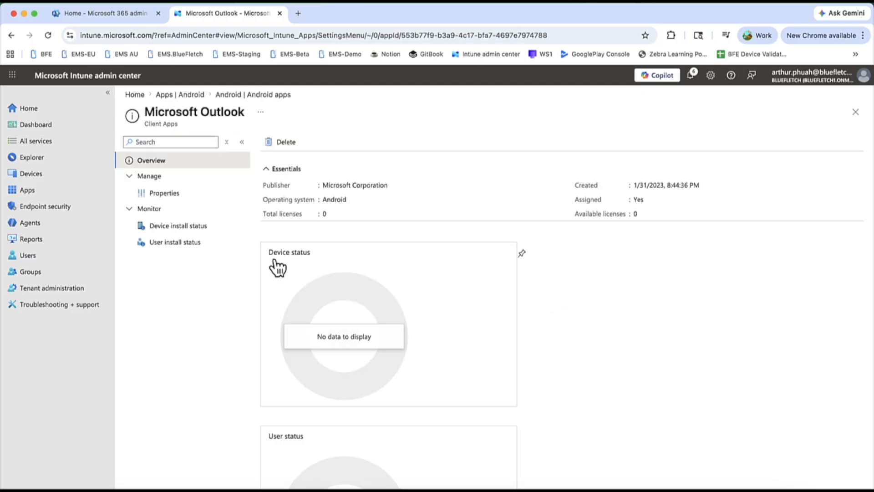
{"action": "left_click", "coordinate": [199, 195]}
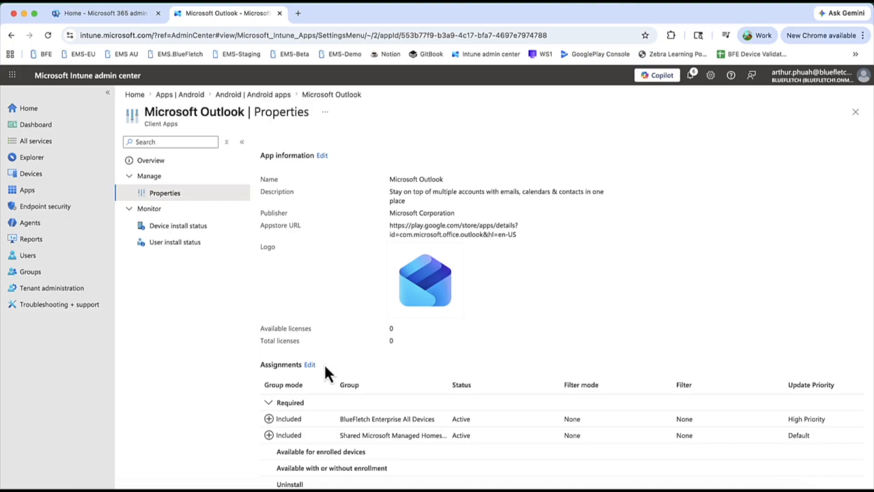
{"action": "left_click", "coordinate": [310, 364]}
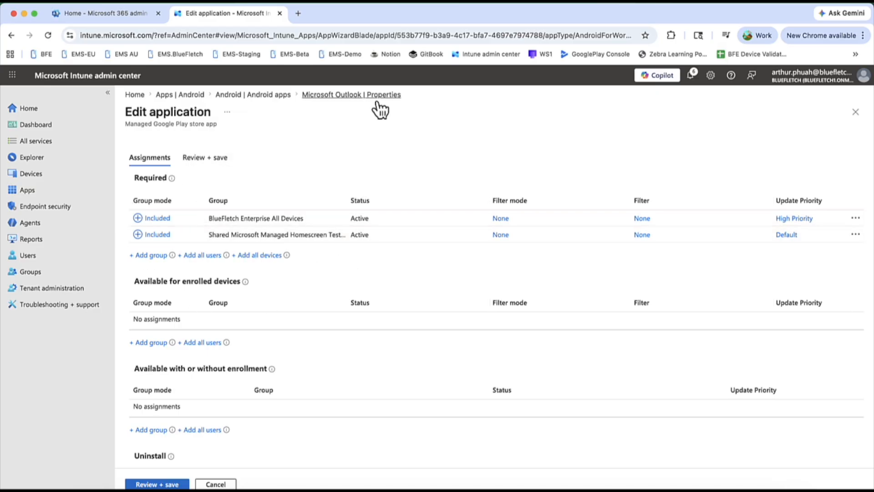
{"action": "scroll", "coordinate": [378, 264], "scroll_direction": "down", "scroll_amount": 3}
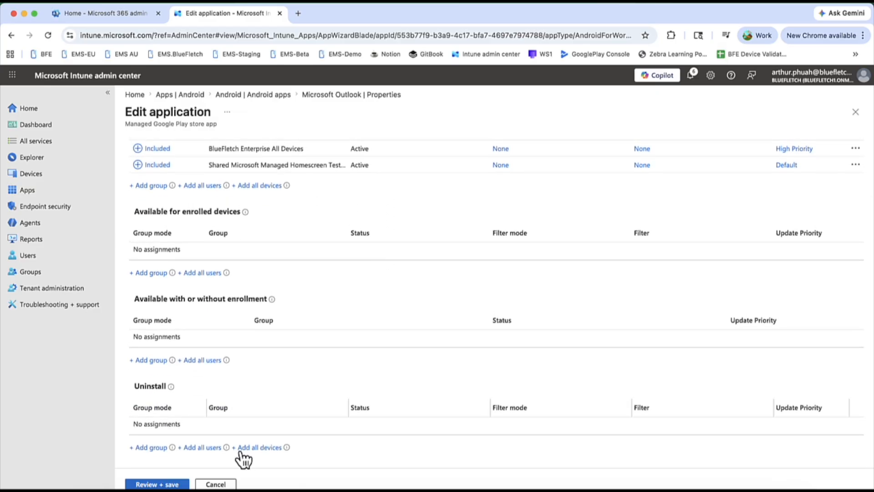
Step: Pick Group 1 for the Uninstall assignment, then close the picker without applying
{"action": "left_click", "coordinate": [159, 447]}
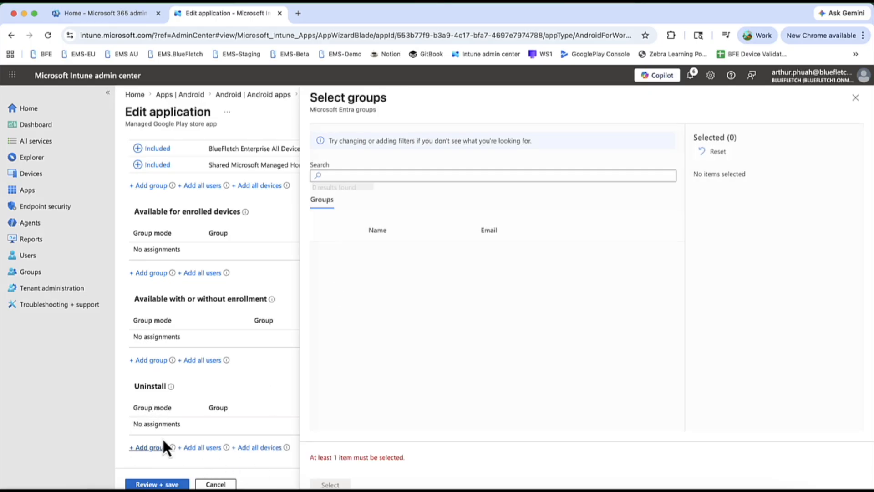
{"action": "left_click", "coordinate": [510, 175]}
{"action": "type", "text": "group"}
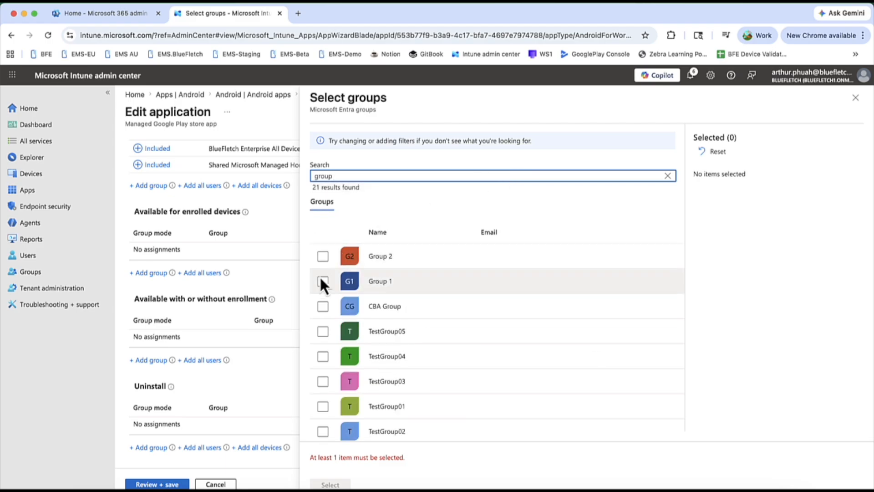
{"action": "left_click", "coordinate": [323, 282]}
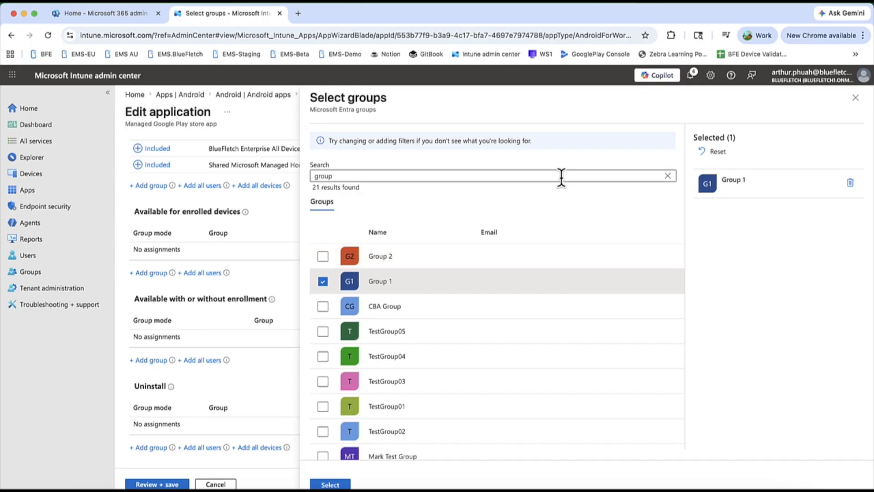
{"action": "left_click", "coordinate": [856, 97]}
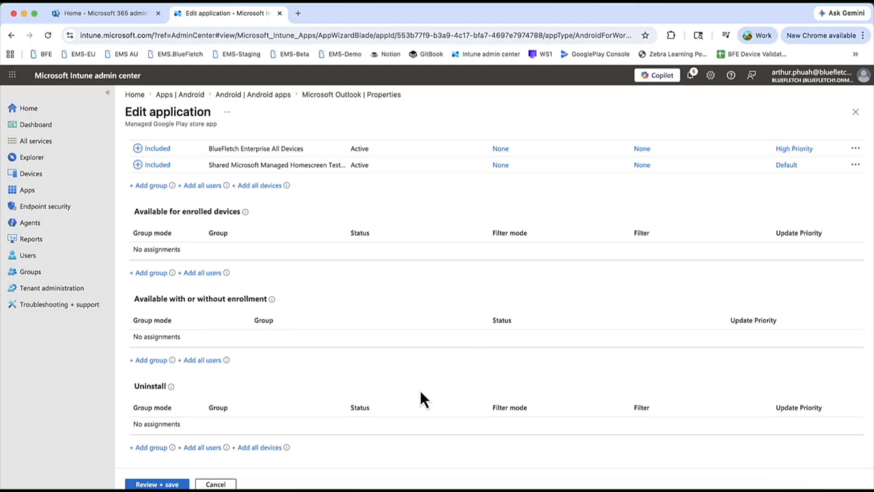
{"action": "scroll", "coordinate": [231, 370], "scroll_direction": "up", "scroll_amount": 3}
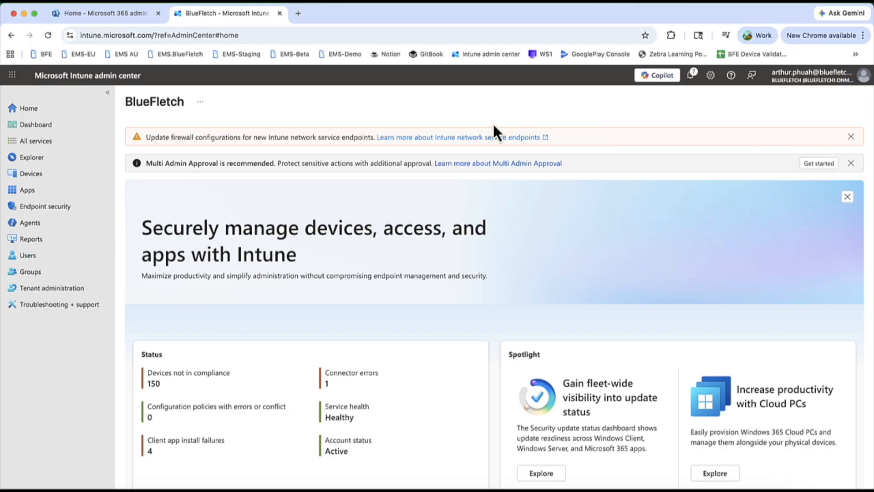
Step: Go to Android configuration policies and start a new policy
{"action": "left_click", "coordinate": [33, 177]}
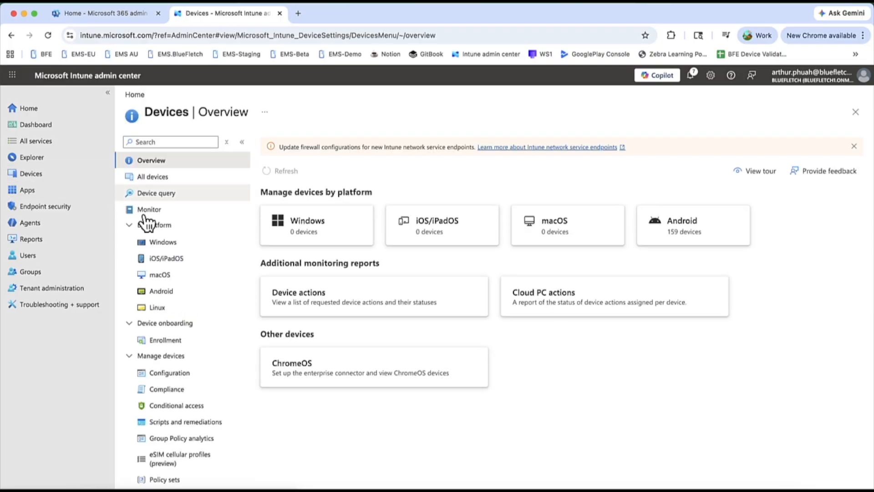
{"action": "left_click", "coordinate": [178, 297]}
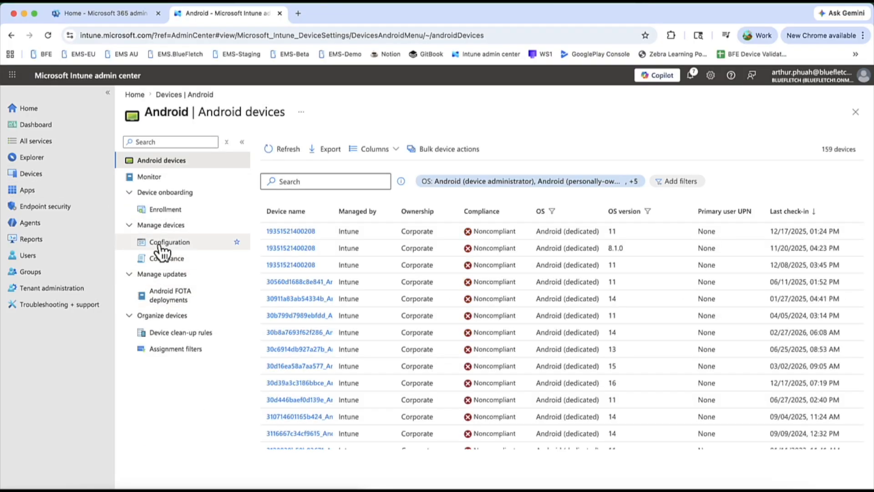
{"action": "left_click", "coordinate": [161, 248]}
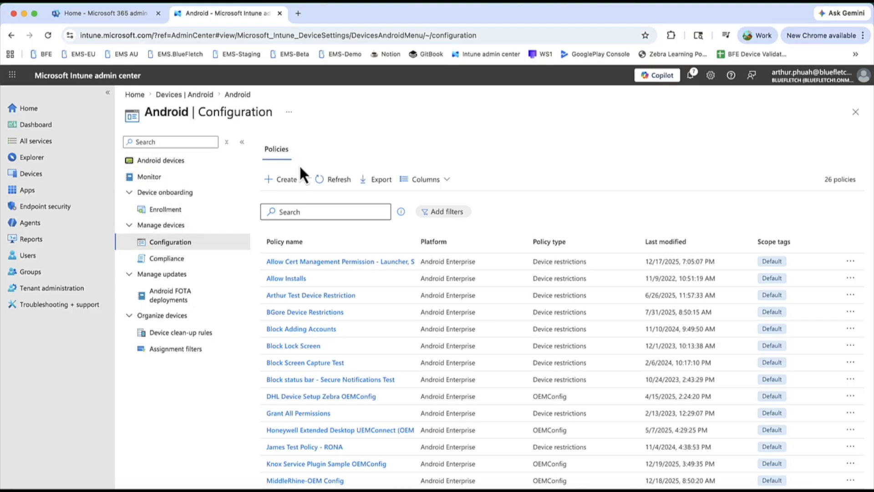
{"action": "left_click", "coordinate": [287, 180]}
{"action": "left_click", "coordinate": [291, 200]}
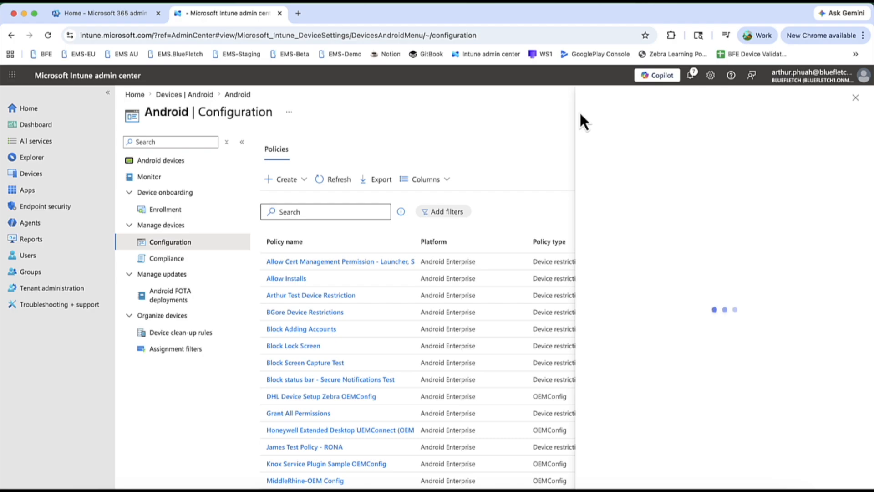
Step: Choose Android Enterprise, Templates, and the Device restrictions template, then create it
{"action": "left_click", "coordinate": [693, 146]}
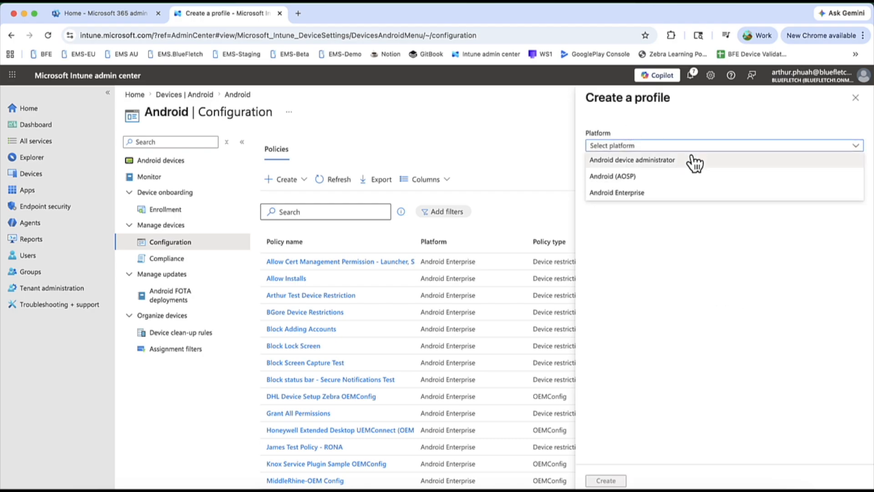
{"action": "left_click", "coordinate": [687, 193]}
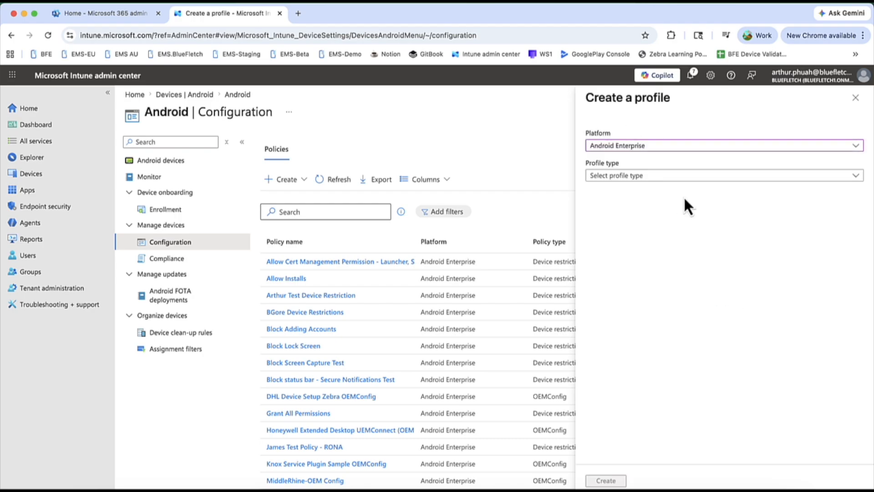
{"action": "left_click", "coordinate": [705, 179]}
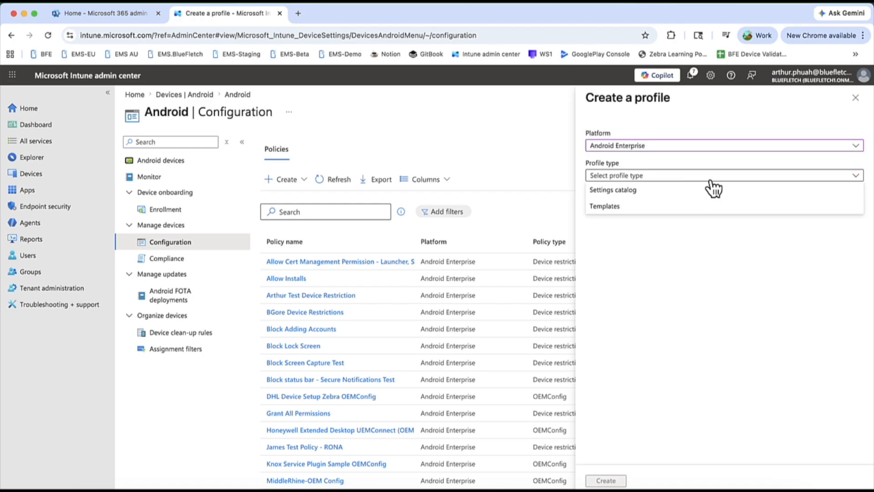
{"action": "left_click", "coordinate": [693, 209]}
{"action": "scroll", "coordinate": [722, 296], "scroll_direction": "down", "scroll_amount": 5}
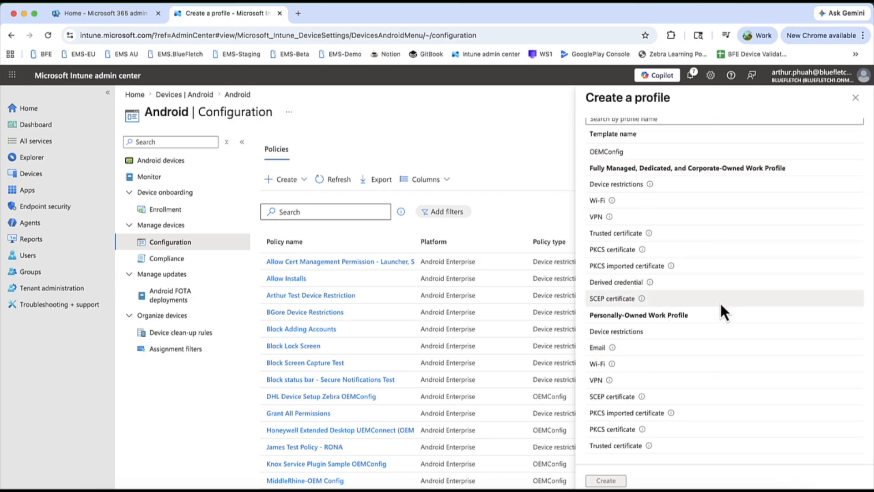
{"action": "scroll", "coordinate": [721, 304], "scroll_direction": "up", "scroll_amount": 4}
{"action": "scroll", "coordinate": [720, 302], "scroll_direction": "up", "scroll_amount": 2}
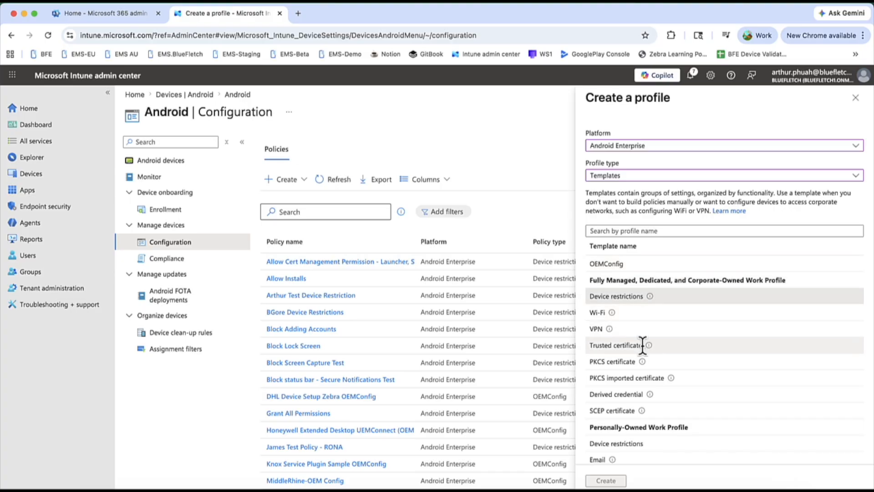
{"action": "left_click", "coordinate": [627, 302]}
{"action": "left_click", "coordinate": [612, 481]}
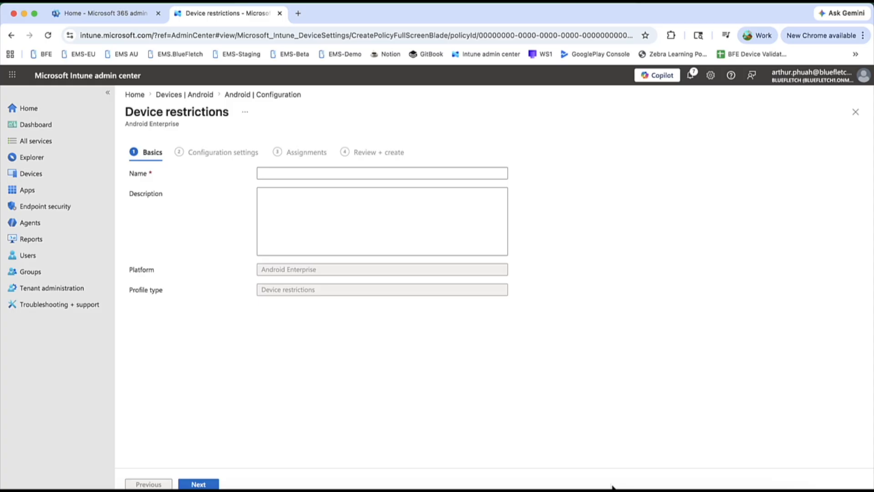
Step: Advance past Basics and look through the General restriction settings without changes
{"action": "left_click", "coordinate": [382, 173]}
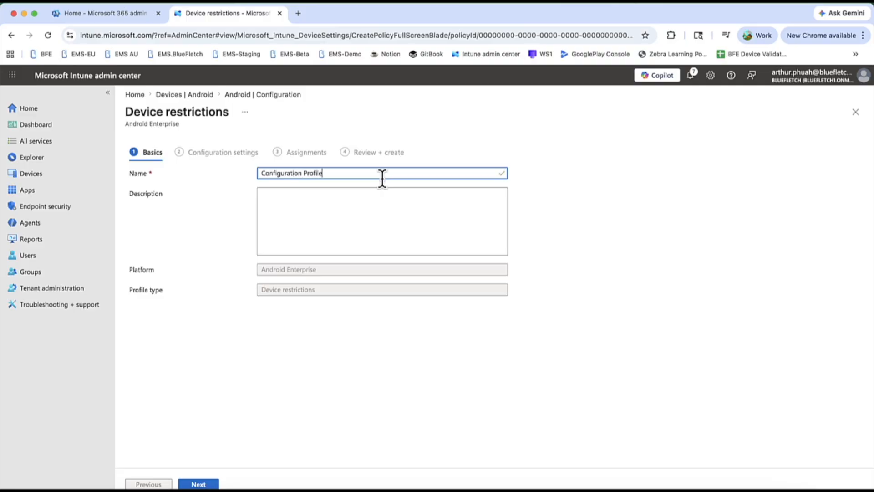
{"action": "left_click", "coordinate": [199, 484]}
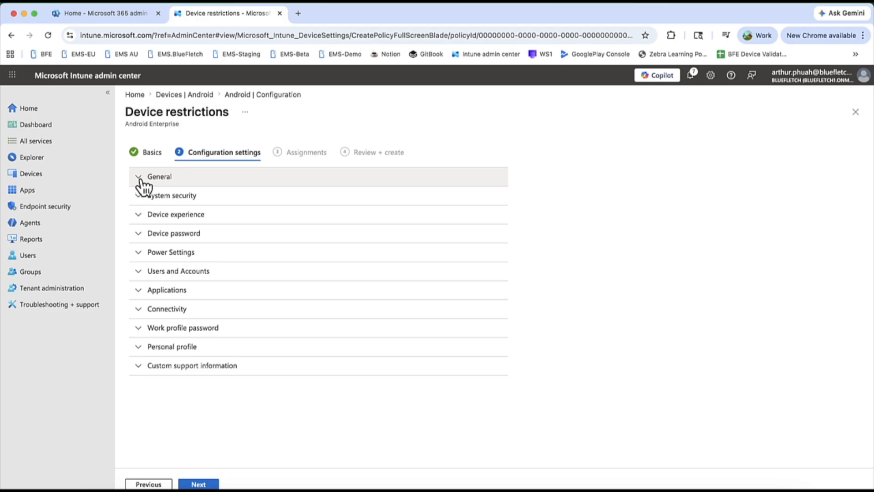
{"action": "left_click", "coordinate": [140, 180]}
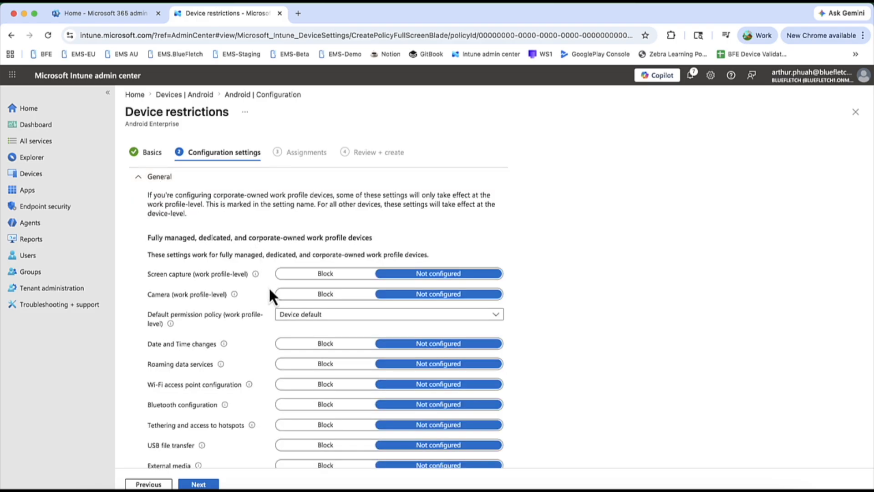
{"action": "scroll", "coordinate": [258, 301], "scroll_direction": "down", "scroll_amount": 3}
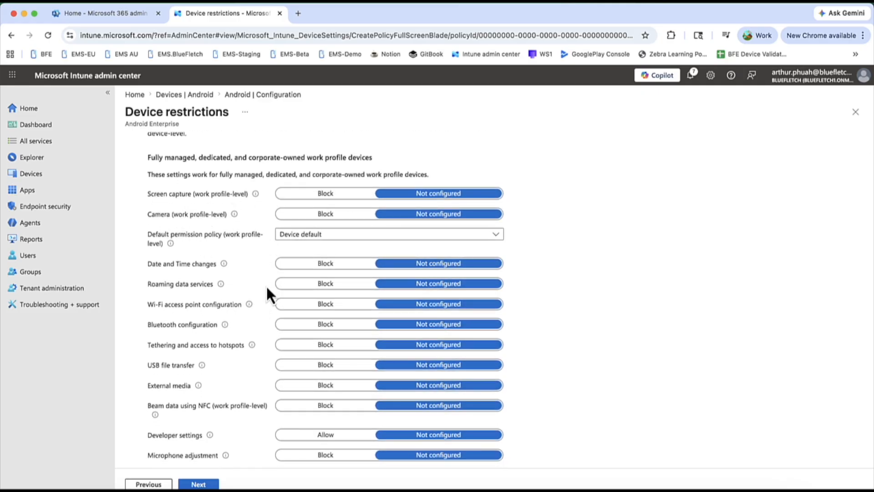
{"action": "scroll", "coordinate": [266, 285], "scroll_direction": "down", "scroll_amount": 5}
{"action": "scroll", "coordinate": [266, 285], "scroll_direction": "up", "scroll_amount": 3}
{"action": "scroll", "coordinate": [266, 291], "scroll_direction": "up", "scroll_amount": 4}
{"action": "left_click", "coordinate": [159, 180]}
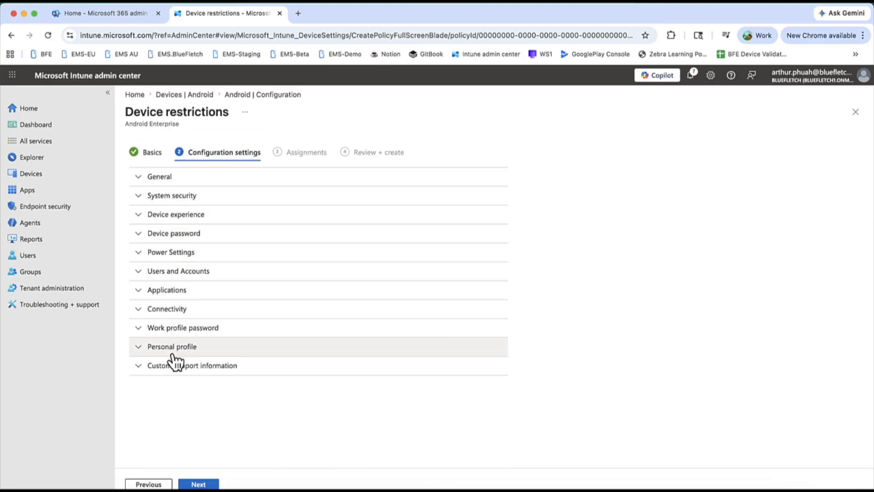
Step: Inspect Power Settings and Device password sections unchanged, then continue to Assignments
{"action": "left_click", "coordinate": [157, 253]}
{"action": "scroll", "coordinate": [223, 400], "scroll_direction": "down", "scroll_amount": 2}
{"action": "scroll", "coordinate": [222, 398], "scroll_direction": "up", "scroll_amount": 2}
{"action": "left_click", "coordinate": [144, 253]}
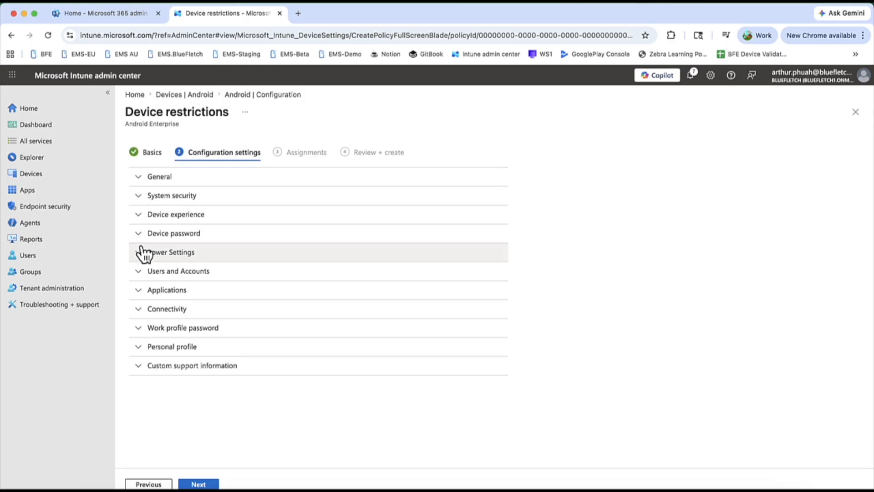
{"action": "left_click", "coordinate": [140, 240]}
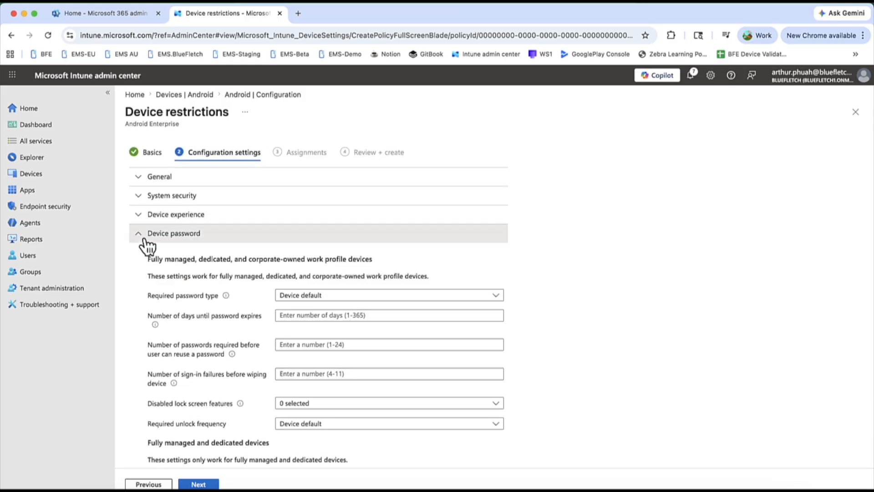
{"action": "left_click", "coordinate": [145, 239]}
{"action": "left_click", "coordinate": [198, 484]}
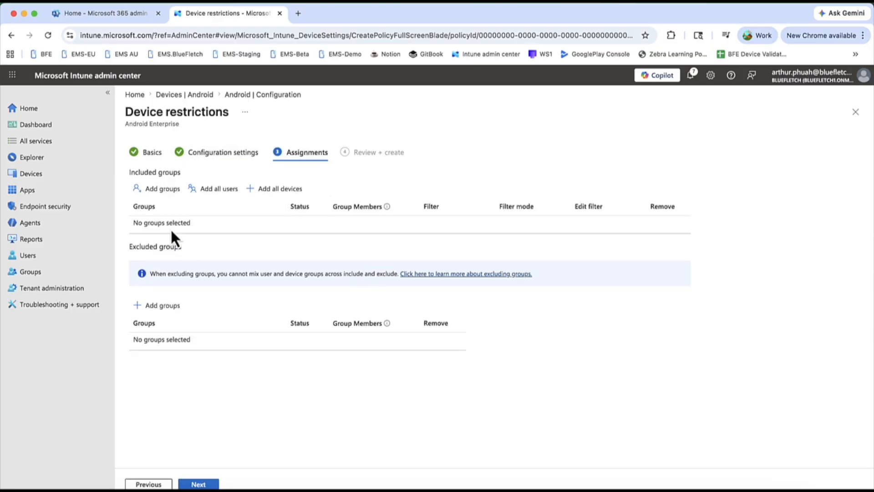
Step: Include Group 1 in the Device restrictions profile's assignments and create the profile
{"action": "left_click", "coordinate": [164, 190]}
{"action": "left_click", "coordinate": [396, 176]}
{"action": "type", "text": "group"}
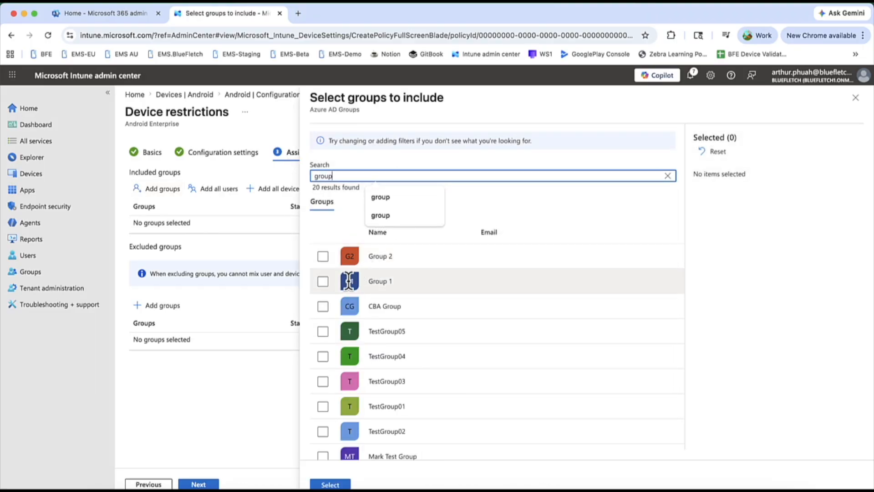
{"action": "left_click", "coordinate": [323, 281]}
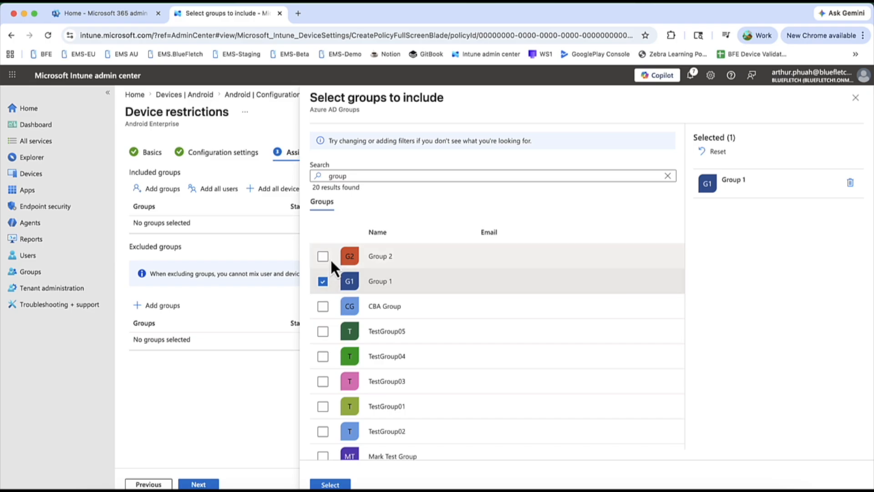
{"action": "left_click", "coordinate": [330, 484]}
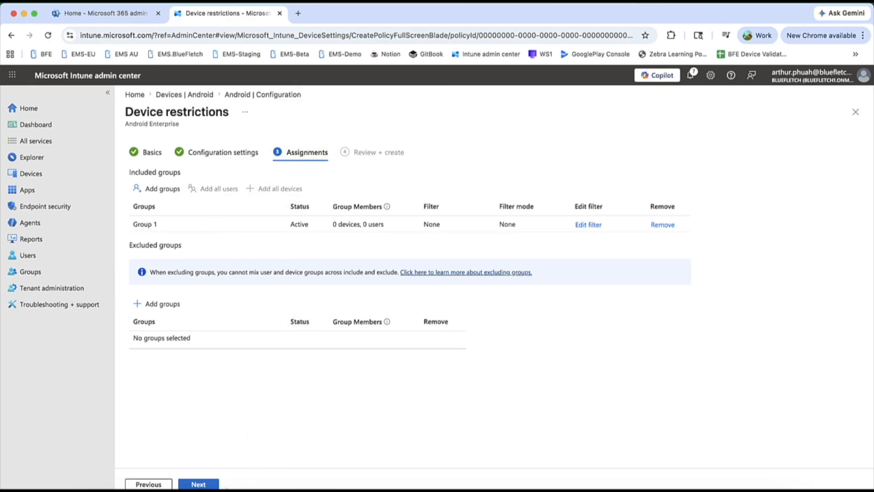
{"action": "left_click", "coordinate": [212, 485]}
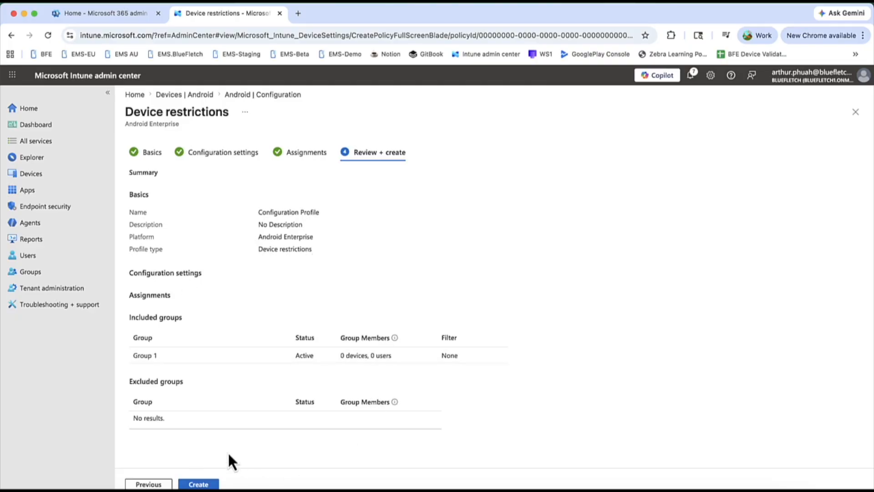
{"action": "left_click", "coordinate": [199, 483]}
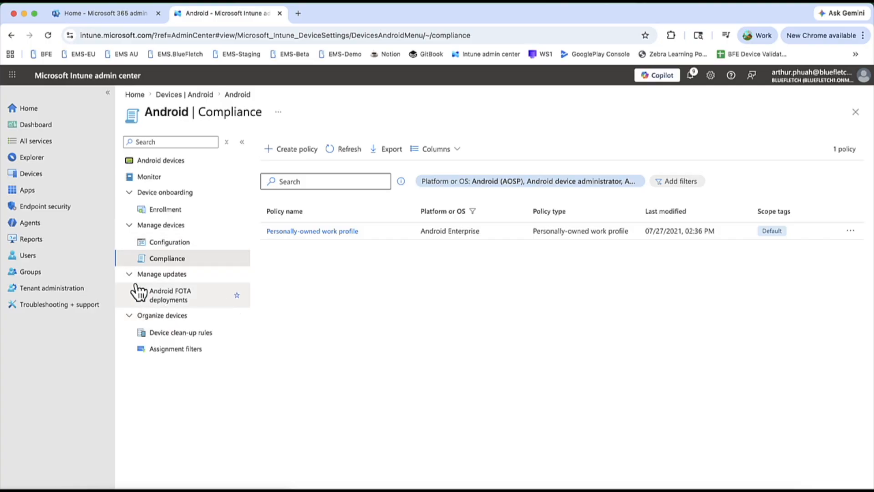
Step: Create a compliance policy: Android Enterprise, fully managed, dedicated, and corporate-owned work profile
{"action": "left_click", "coordinate": [287, 150]}
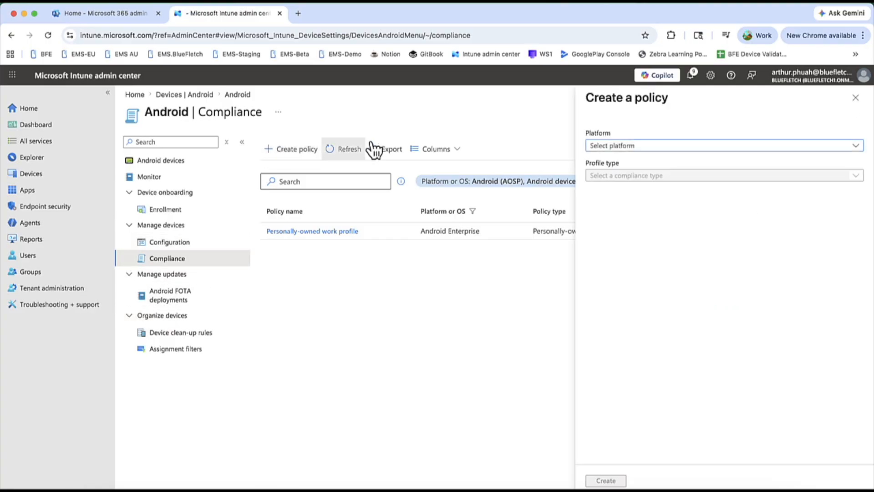
{"action": "left_click", "coordinate": [658, 151]}
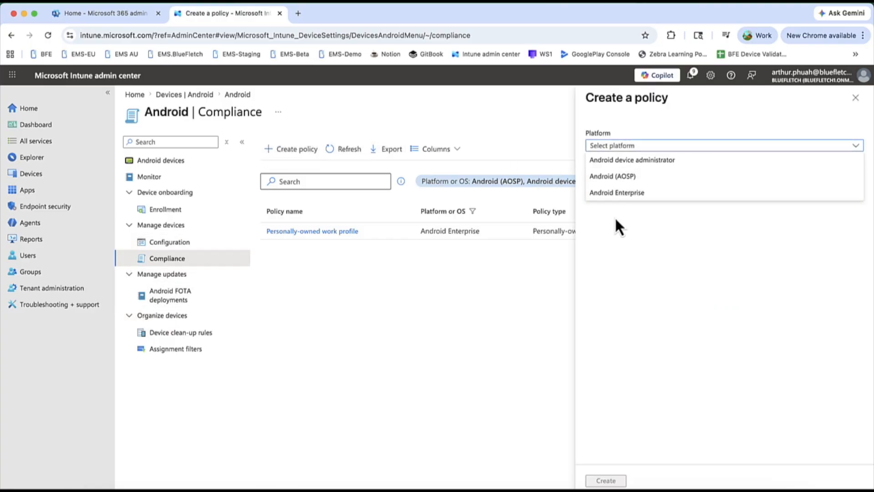
{"action": "left_click", "coordinate": [650, 199]}
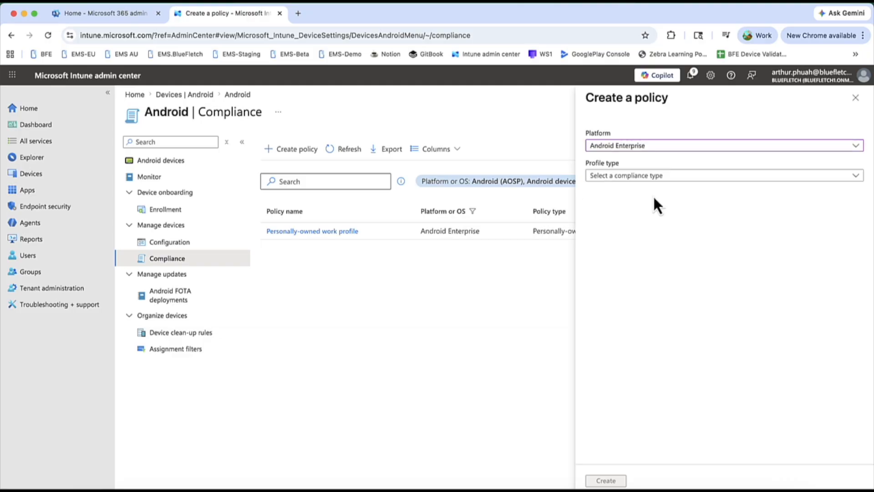
{"action": "left_click", "coordinate": [681, 177]}
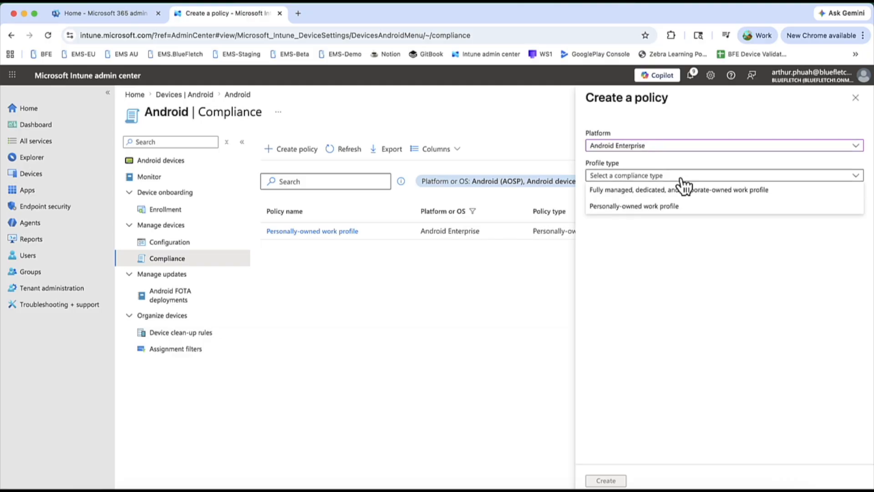
{"action": "left_click", "coordinate": [812, 191]}
{"action": "left_click", "coordinate": [606, 481]}
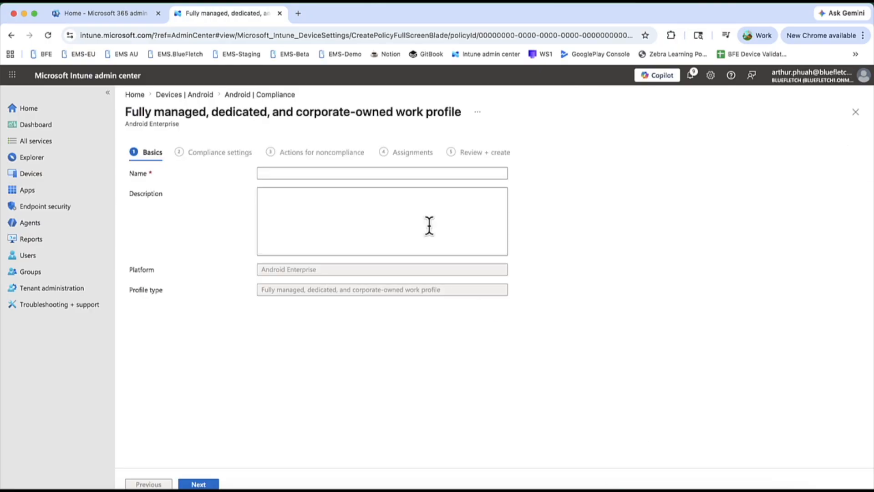
Step: Enter OS versions 12 and 15 under Device Properties, then clear both to leave them unset
{"action": "left_click", "coordinate": [416, 174]}
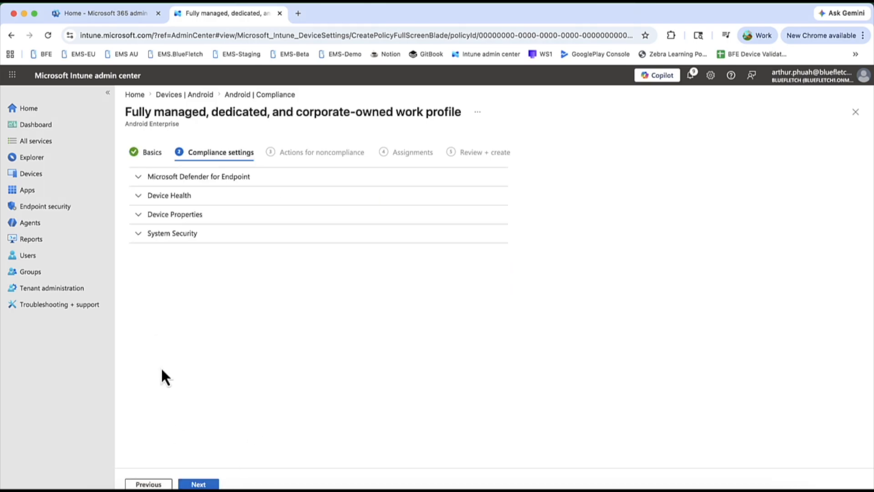
{"action": "left_click", "coordinate": [137, 218]}
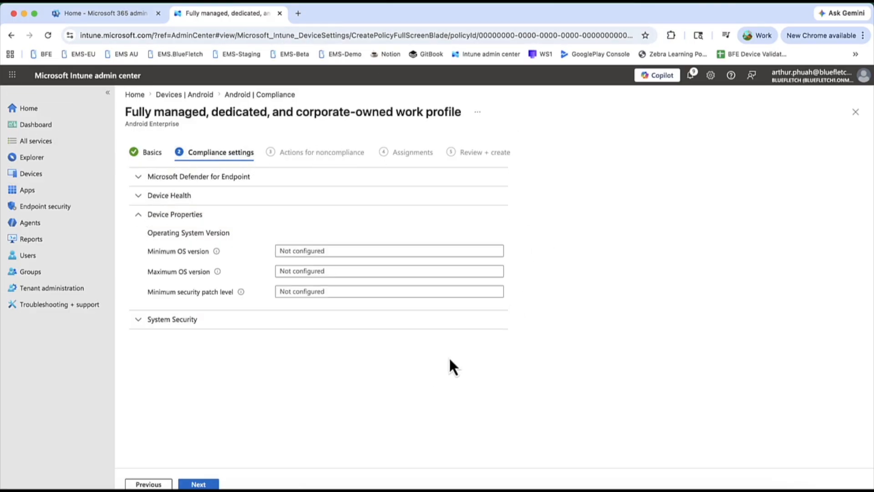
{"action": "left_click", "coordinate": [356, 252]}
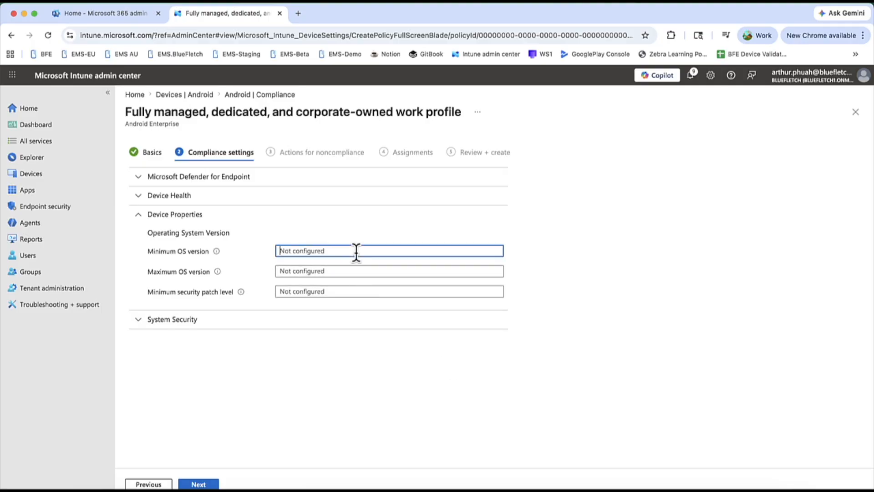
{"action": "type", "text": "12"}
{"action": "left_click", "coordinate": [352, 272]}
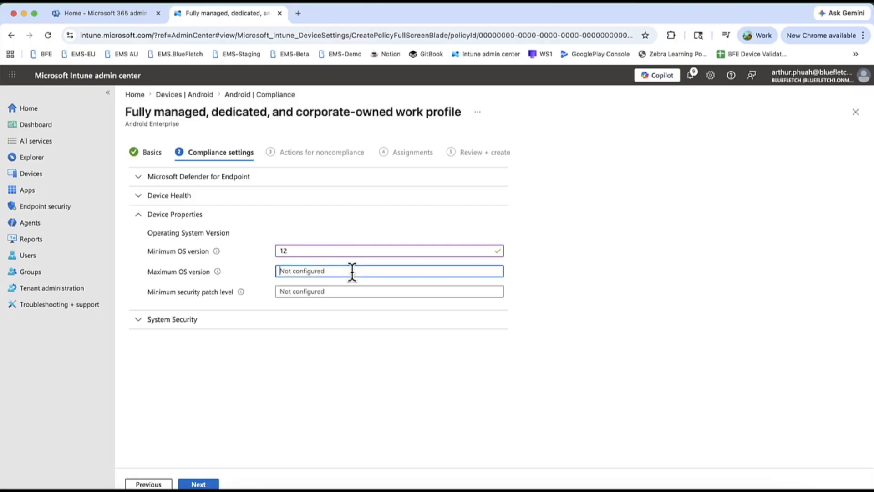
{"action": "type", "text": "15"}
{"action": "key", "text": "BackSpace"}
{"action": "left_click_drag", "start_coordinate": [308, 250], "coordinate": [272, 250]}
{"action": "key", "text": "BackSpace"}
{"action": "left_click", "coordinate": [212, 383]}
Step: Review System Security settings unchanged and continue to Actions for noncompliance
{"action": "left_click", "coordinate": [144, 326]}
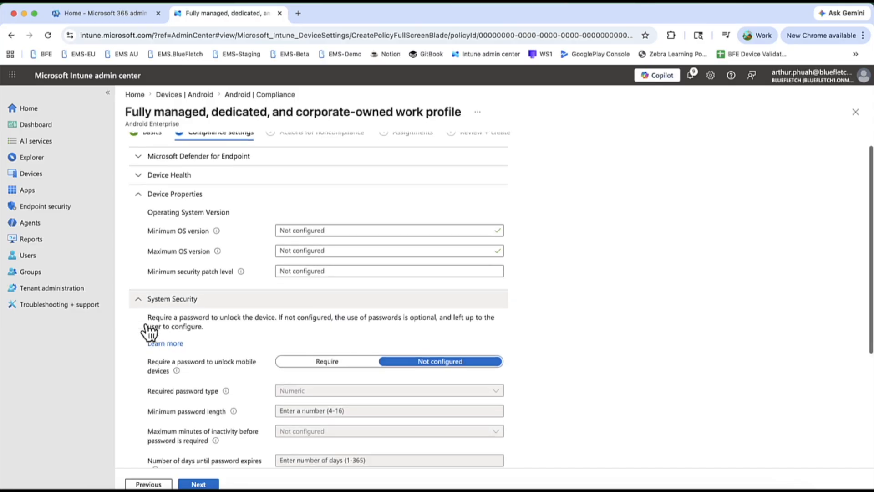
{"action": "scroll", "coordinate": [145, 326], "scroll_direction": "down", "scroll_amount": 3}
{"action": "scroll", "coordinate": [146, 326], "scroll_direction": "down", "scroll_amount": 1}
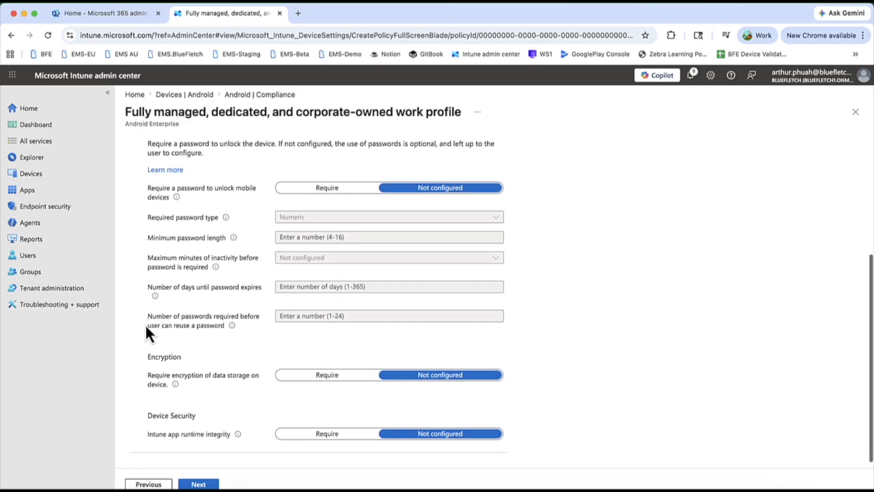
{"action": "scroll", "coordinate": [146, 326], "scroll_direction": "up", "scroll_amount": 5}
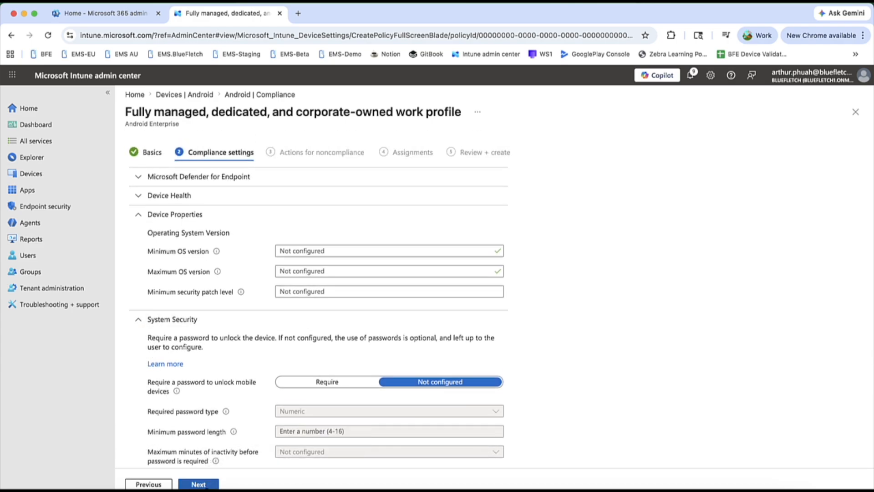
{"action": "left_click", "coordinate": [198, 484]}
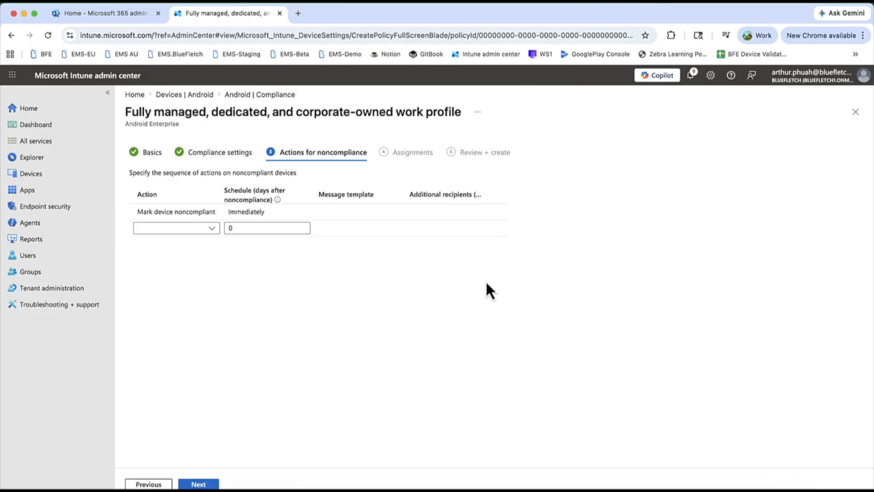
Step: Add an e-mail-the-end-user noncompliance action scheduled at 0 days
{"action": "left_click", "coordinate": [210, 229]}
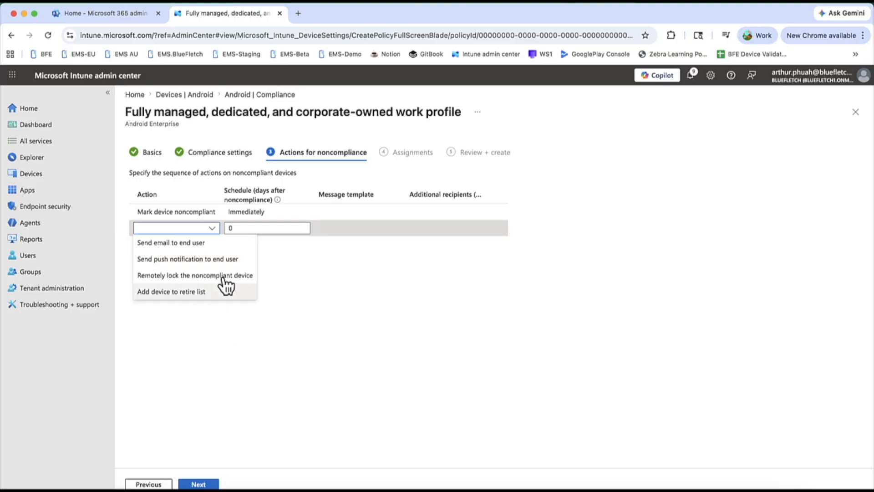
{"action": "left_click", "coordinate": [231, 245]}
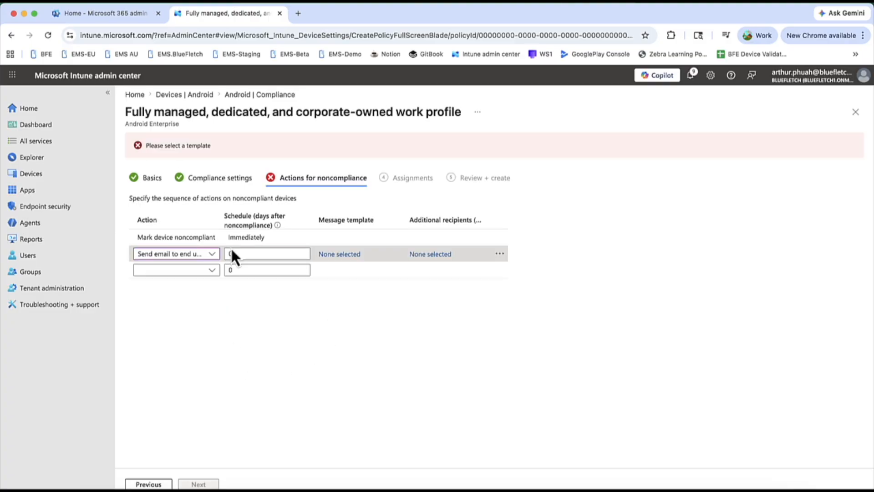
{"action": "left_click", "coordinate": [232, 253]}
{"action": "key", "text": "BackSpace"}
{"action": "left_click", "coordinate": [283, 279]}
{"action": "left_click", "coordinate": [212, 255]}
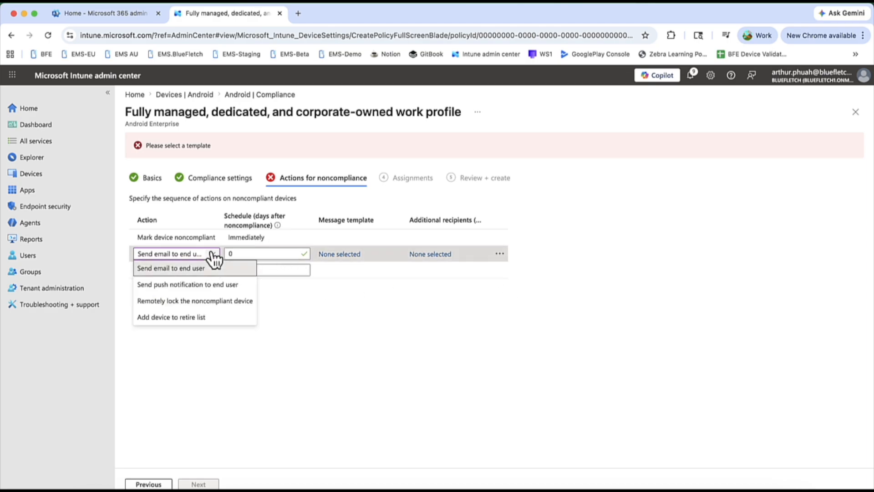
{"action": "left_click", "coordinate": [213, 253]}
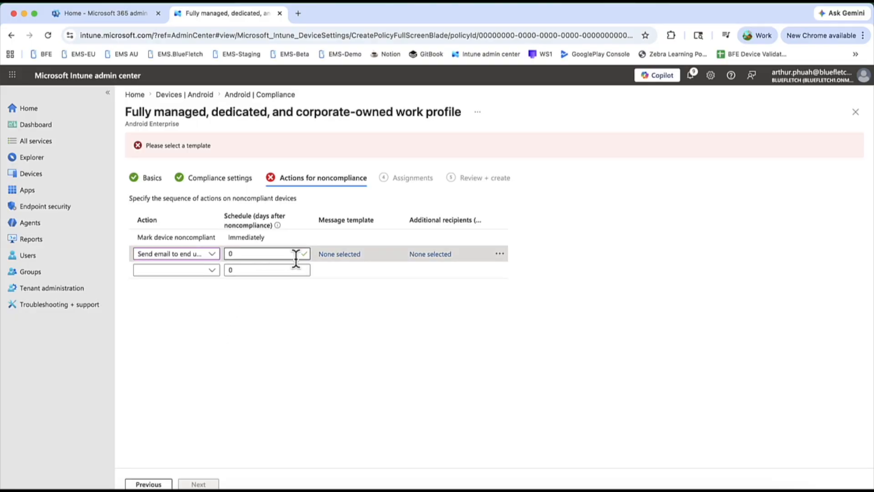
Step: Change the first action to Send push notification to end user and proceed to assignments
{"action": "left_click", "coordinate": [246, 254]}
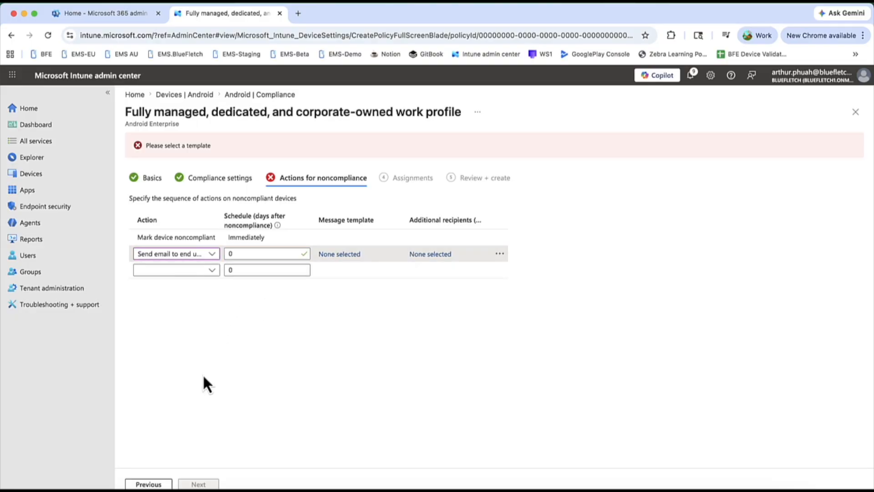
{"action": "left_click", "coordinate": [204, 255]}
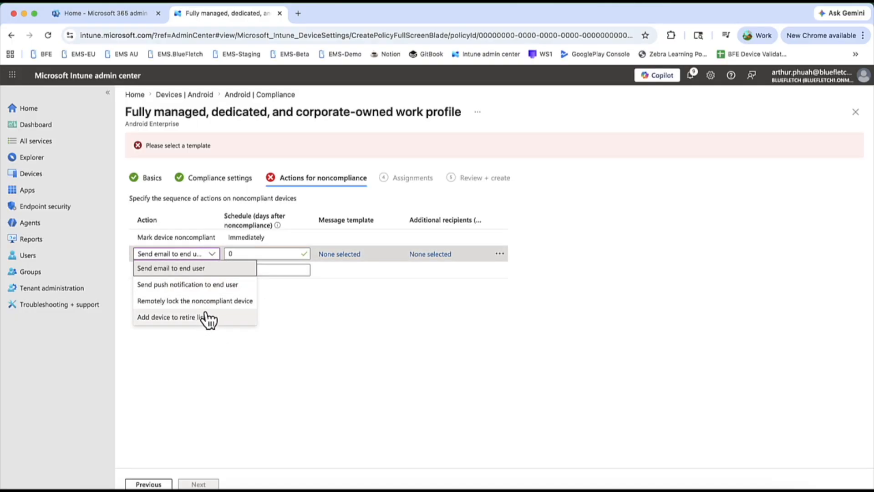
{"action": "left_click", "coordinate": [203, 318]}
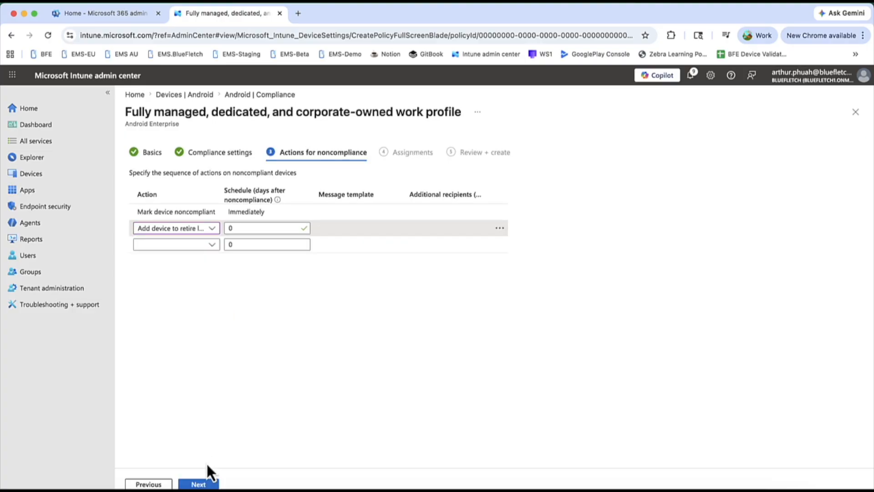
{"action": "left_click", "coordinate": [214, 230]}
{"action": "left_click", "coordinate": [208, 258]}
{"action": "left_click", "coordinate": [207, 228]}
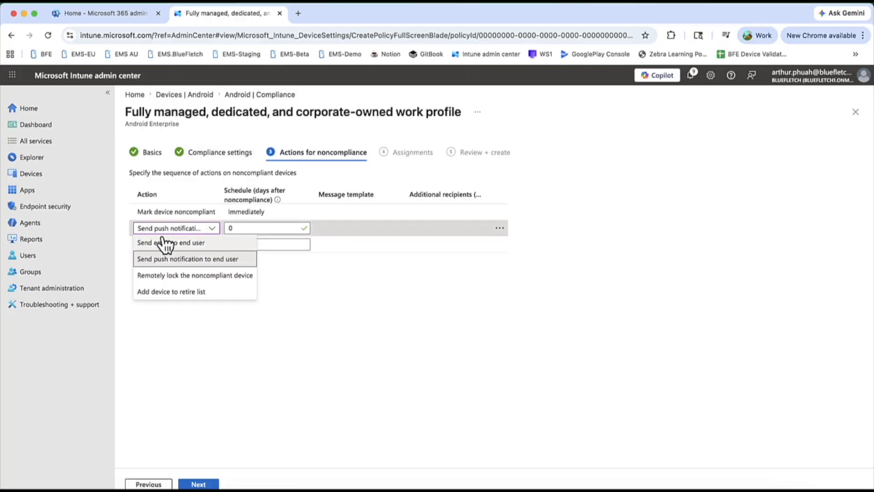
{"action": "left_click", "coordinate": [209, 485]}
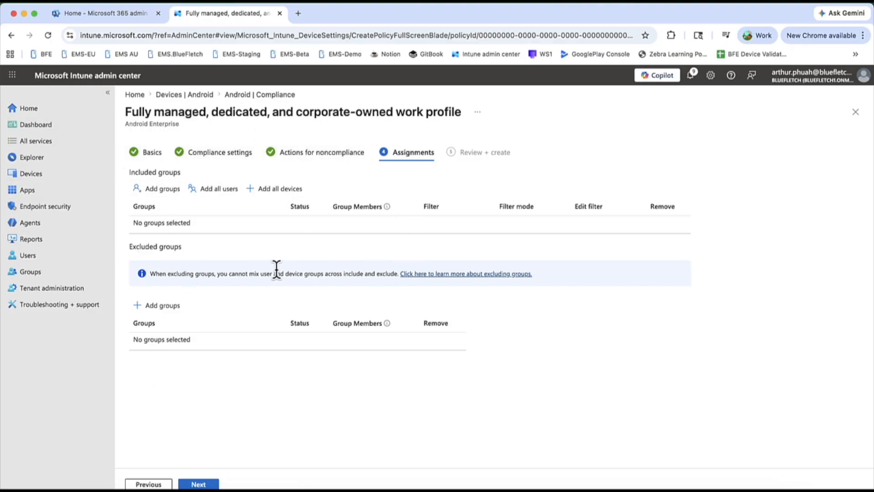
Step: Leave the compliance policy with no assigned groups, then review and create it
{"action": "left_click", "coordinate": [277, 195]}
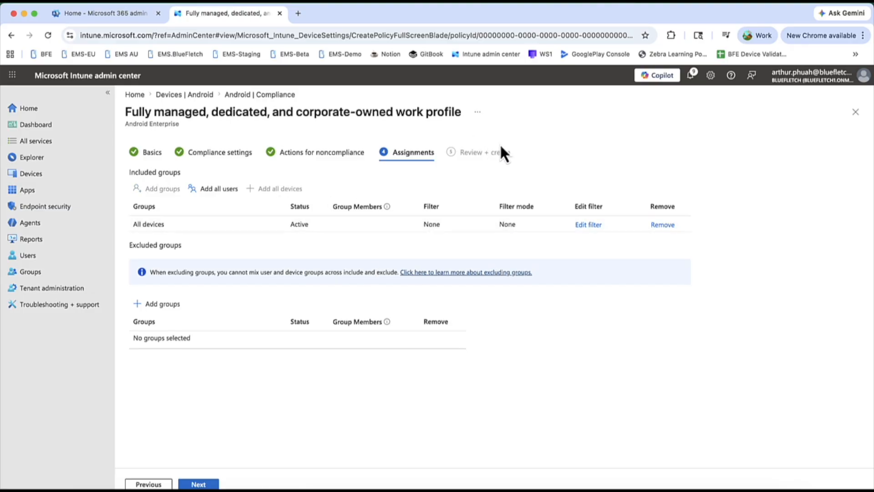
{"action": "left_click", "coordinate": [662, 225]}
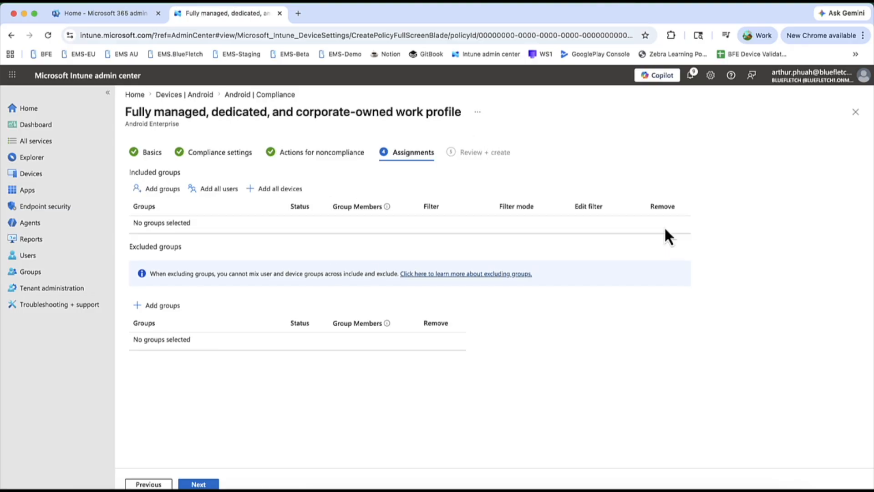
{"action": "left_click", "coordinate": [211, 484]}
{"action": "scroll", "coordinate": [236, 449], "scroll_direction": "down", "scroll_amount": 3}
{"action": "scroll", "coordinate": [236, 449], "scroll_direction": "up", "scroll_amount": 3}
{"action": "left_click", "coordinate": [204, 484]}
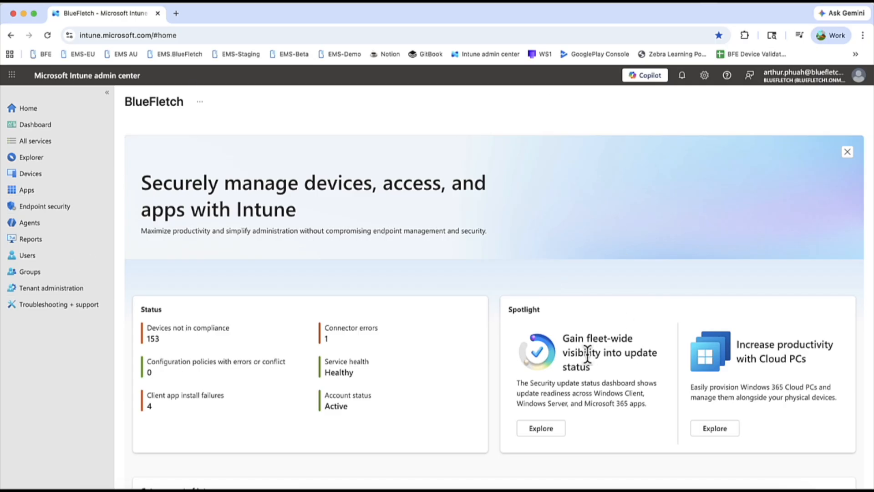
Step: Open the Token page of the Replicating Kim2 profile under Android corporate-owned dedicated devices enrollment
{"action": "left_click", "coordinate": [45, 179]}
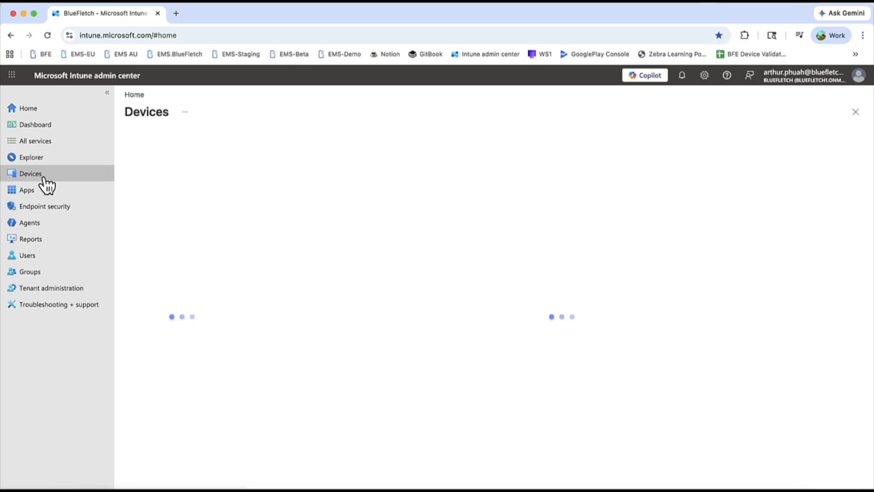
{"action": "left_click", "coordinate": [171, 292]}
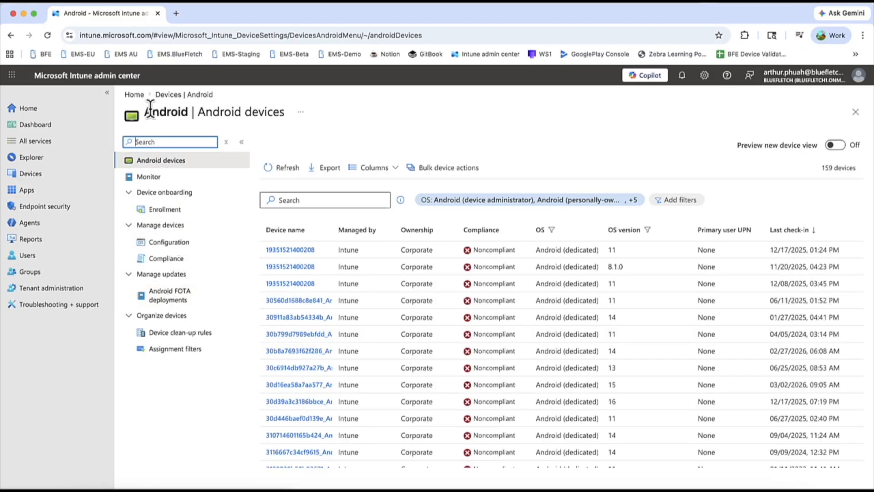
{"action": "left_click", "coordinate": [169, 210]}
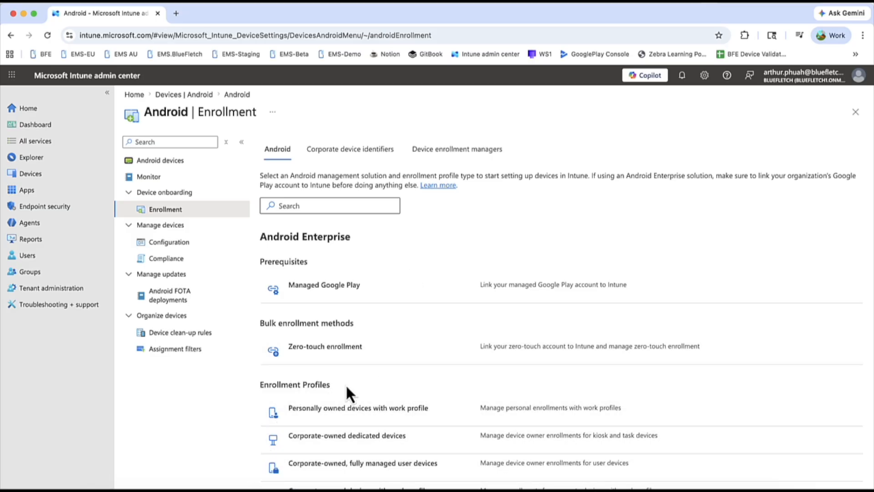
{"action": "scroll", "coordinate": [348, 389], "scroll_direction": "down", "scroll_amount": 3}
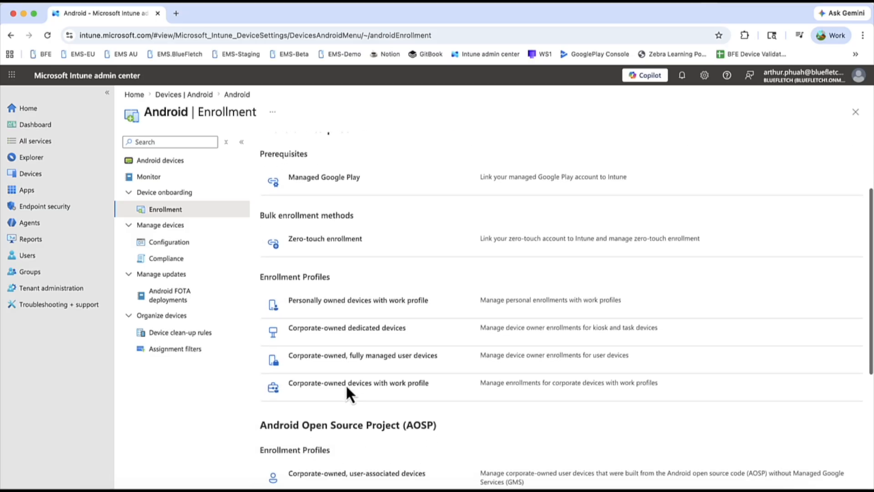
{"action": "left_click", "coordinate": [386, 336]}
{"action": "scroll", "coordinate": [362, 373], "scroll_direction": "down", "scroll_amount": 3}
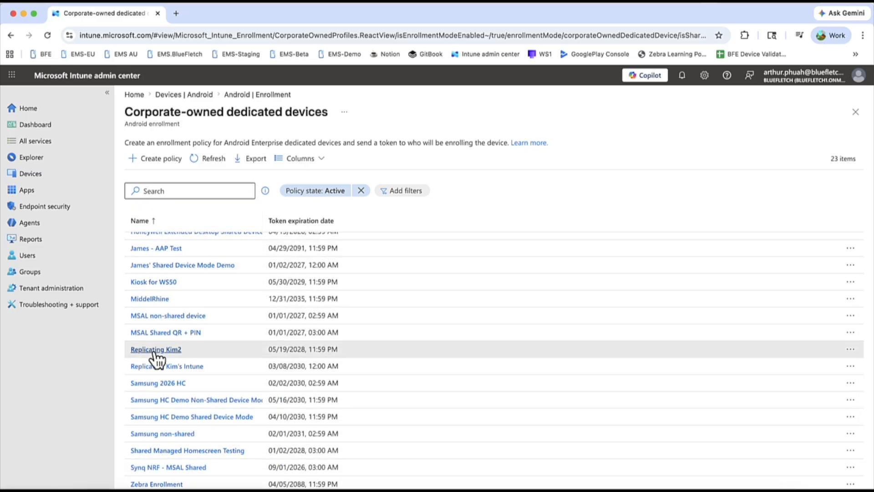
{"action": "left_click", "coordinate": [154, 349]}
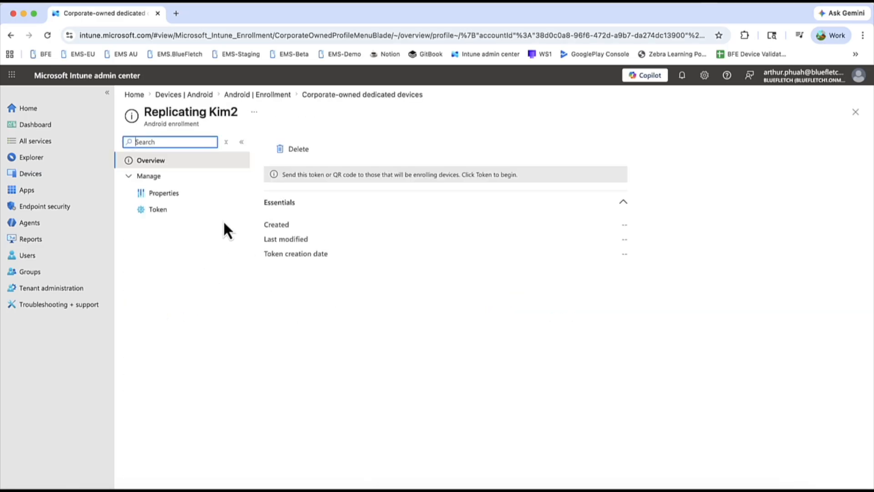
{"action": "left_click", "coordinate": [191, 211]}
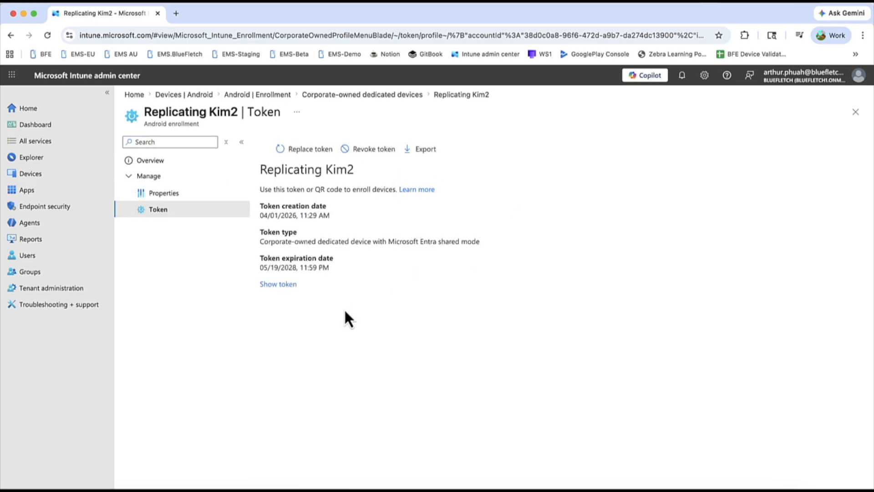
Step: Show the Replicating Kim2 token and QR code, which expires 05/19/2028
{"action": "left_click", "coordinate": [278, 284]}
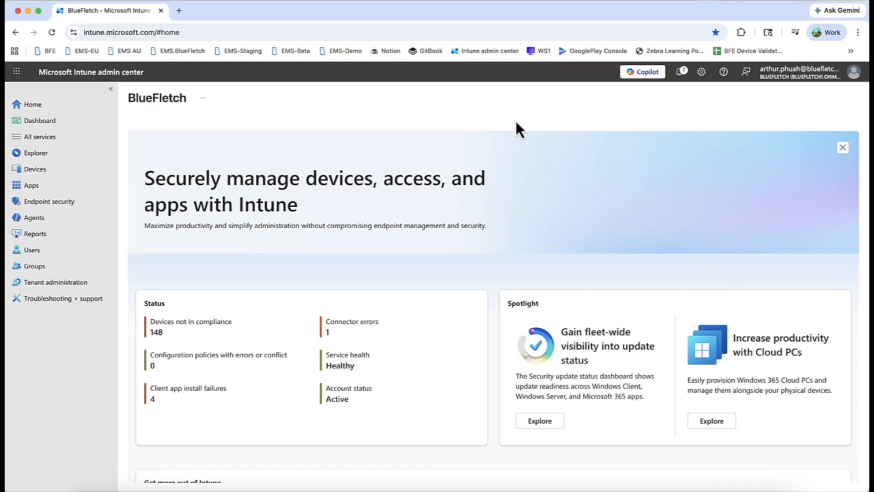
Step: Filter Android devices by the Galaxy S24's serial number to show the one compliant device
{"action": "left_click", "coordinate": [46, 173]}
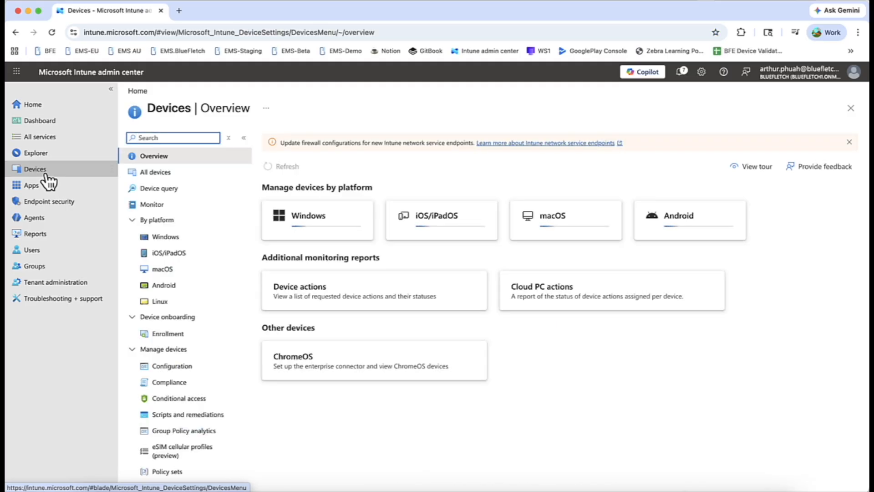
{"action": "left_click", "coordinate": [187, 286]}
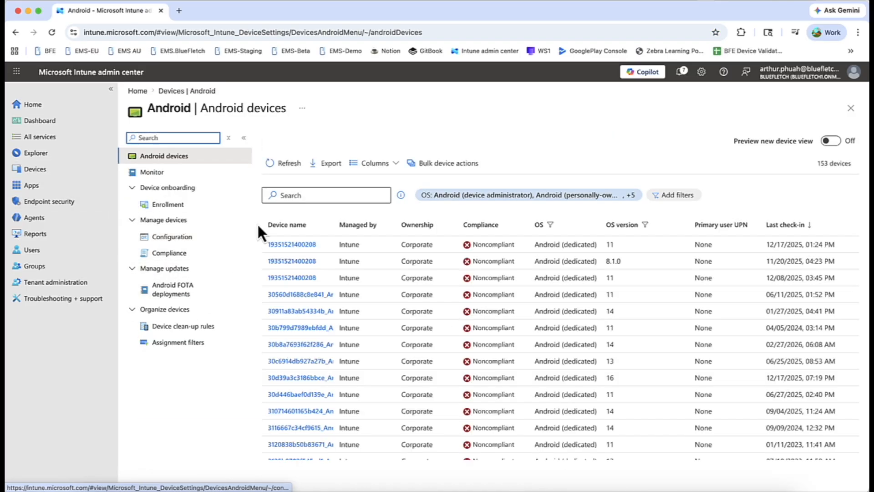
{"action": "left_click", "coordinate": [308, 195]}
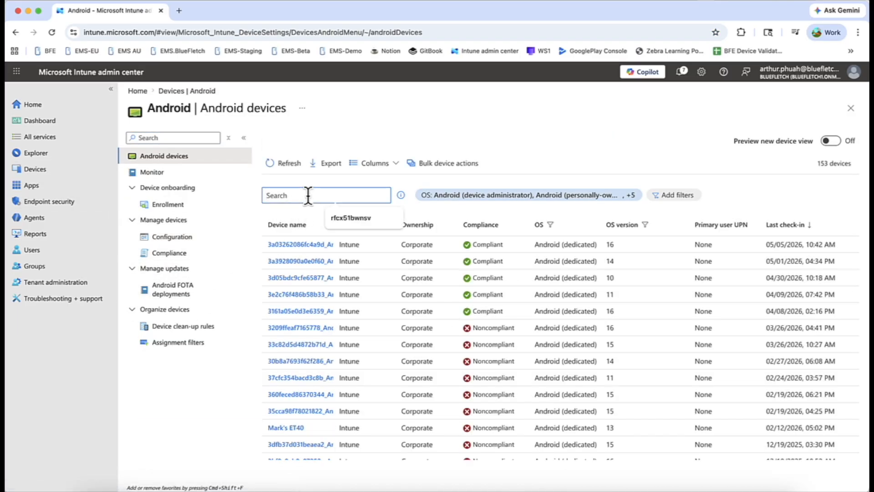
{"action": "left_click", "coordinate": [319, 183]}
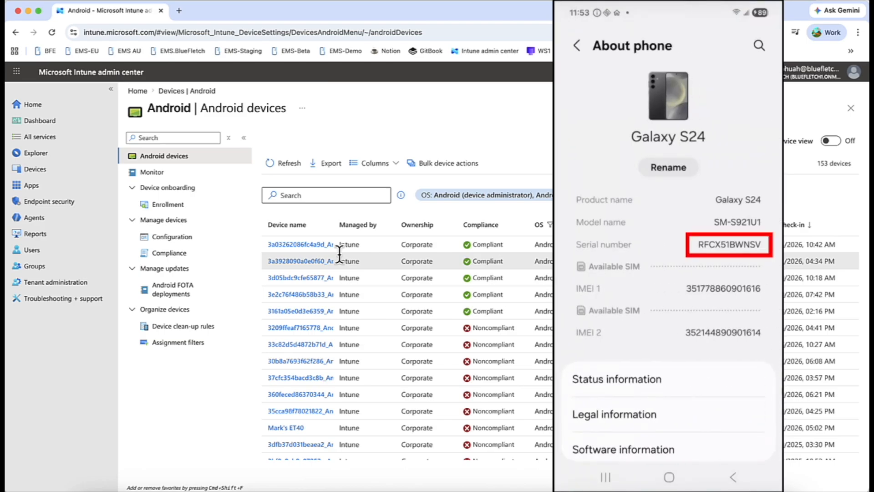
{"action": "left_click", "coordinate": [321, 196]}
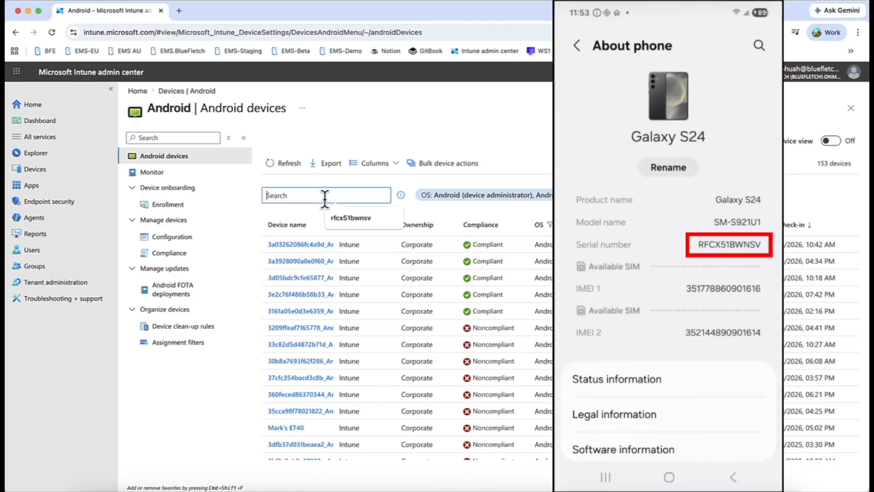
{"action": "left_click", "coordinate": [346, 219]}
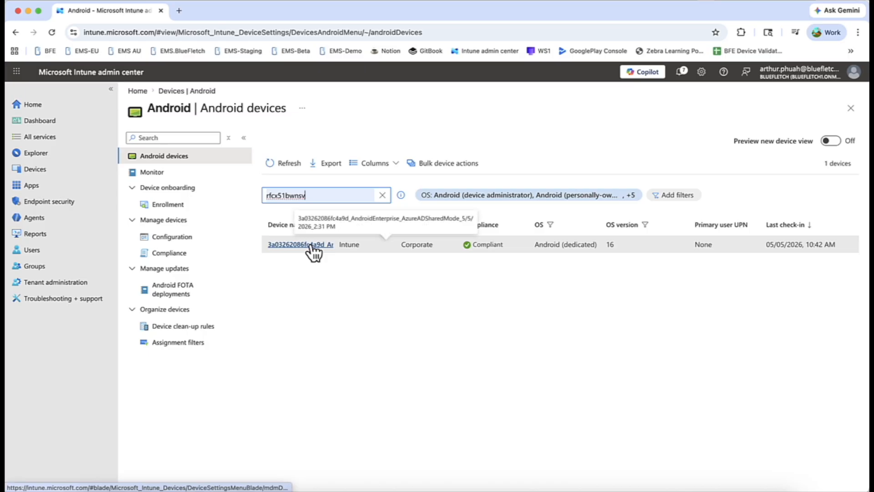
Step: Review the Galaxy S24's 31 managed apps, with Microsoft Teams installed, then return to Android devices
{"action": "left_click", "coordinate": [310, 245]}
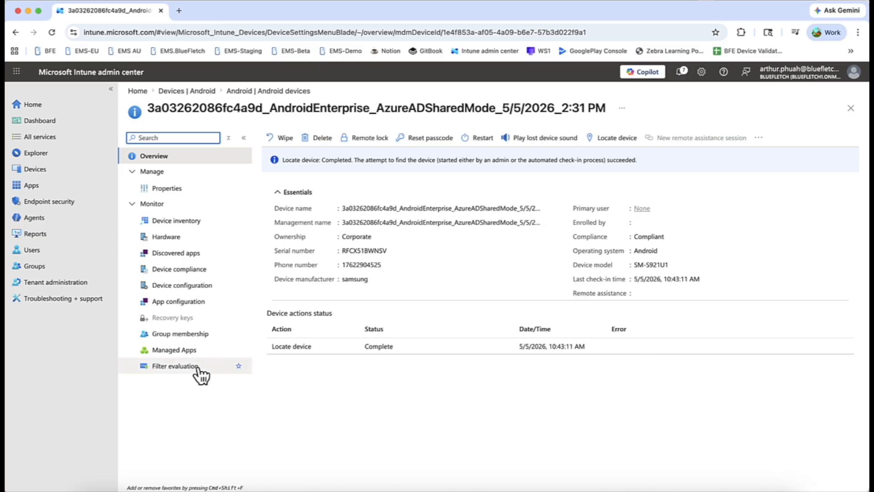
{"action": "left_click", "coordinate": [188, 354]}
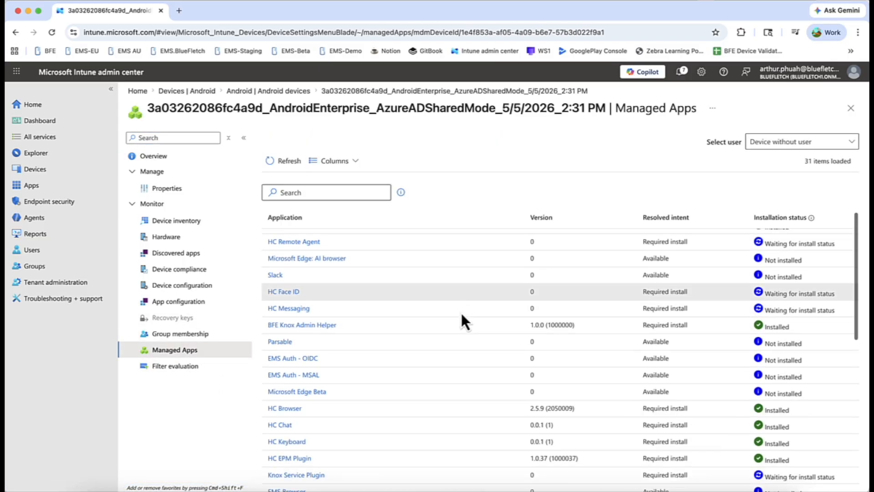
{"action": "scroll", "coordinate": [461, 312], "scroll_direction": "down", "scroll_amount": 5}
{"action": "scroll", "coordinate": [460, 313], "scroll_direction": "up", "scroll_amount": 5}
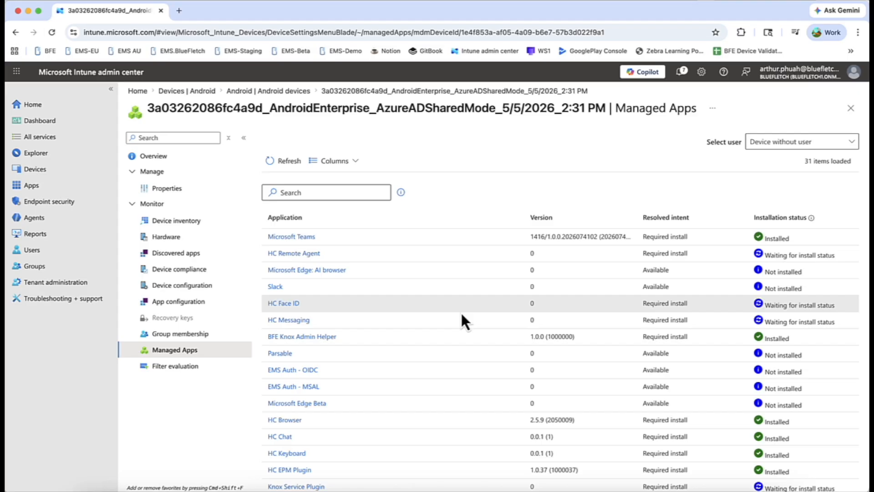
{"action": "left_click", "coordinate": [288, 92]}
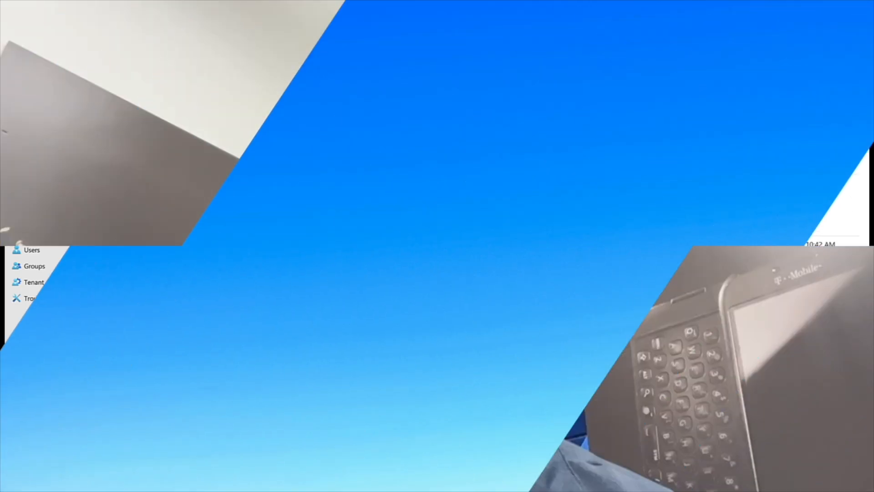